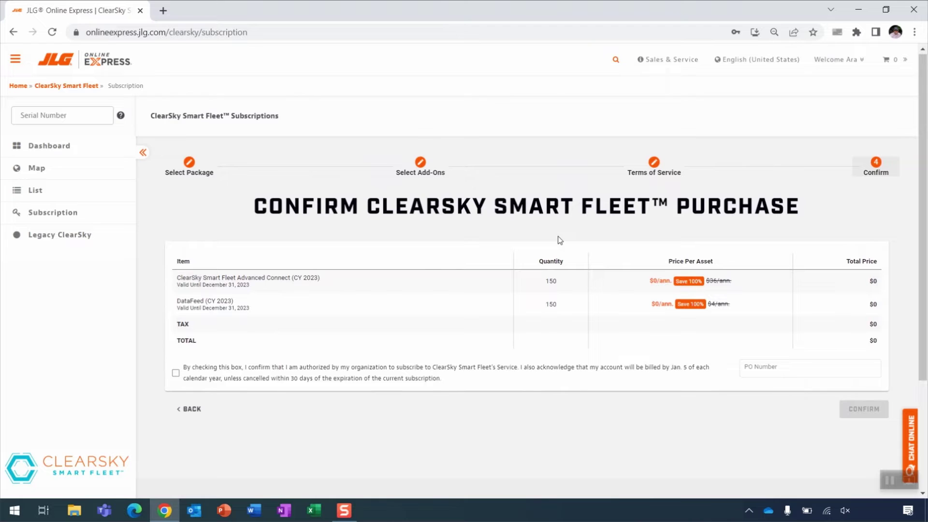
Step: Acknowledge the subscription authorization and billing statement on the ClearSky Smart Fleet purchase confirmation
left_click(176, 373)
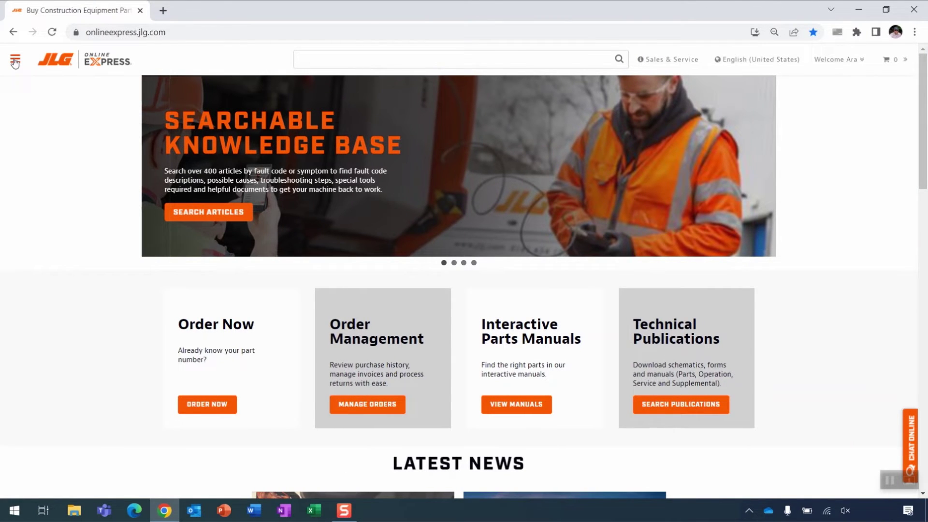
Step: Open the ClearSky Smart Fleet dashboard from the site's Fleet Solutions section
left_click(15, 60)
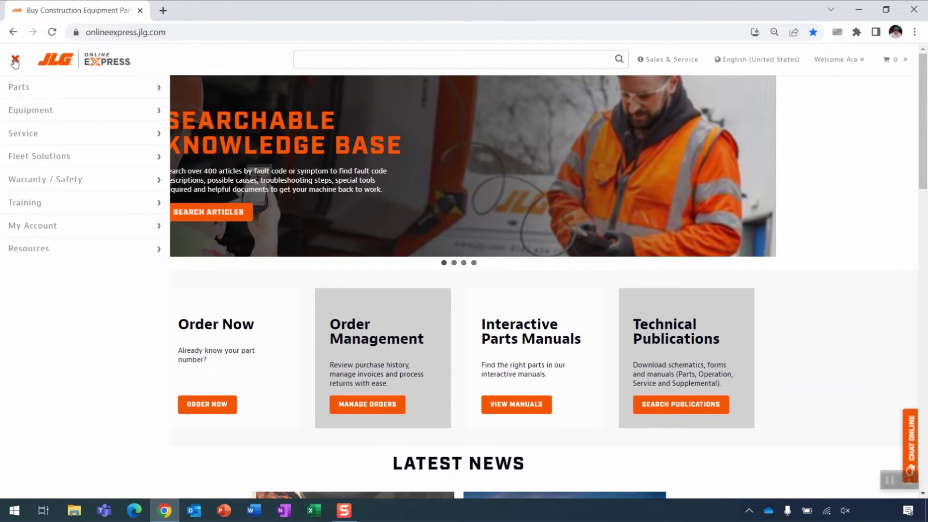
left_click(57, 157)
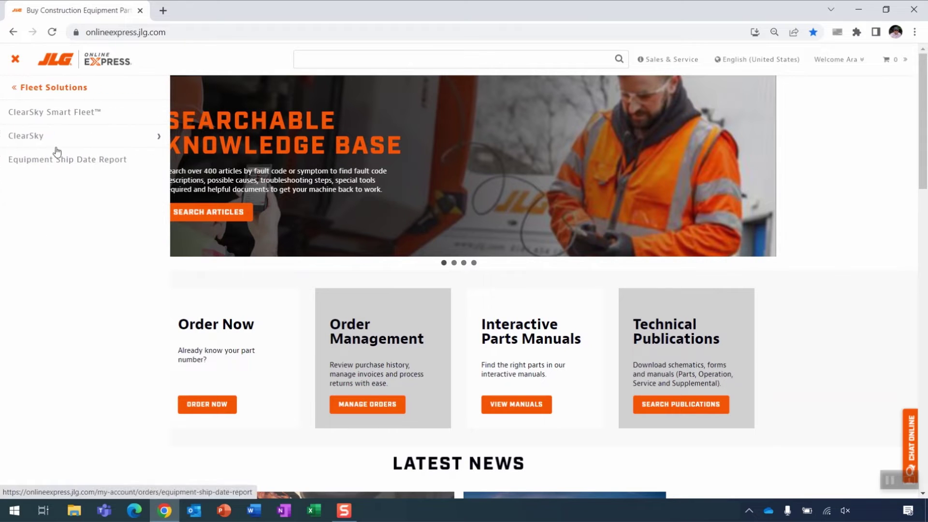
left_click(68, 112)
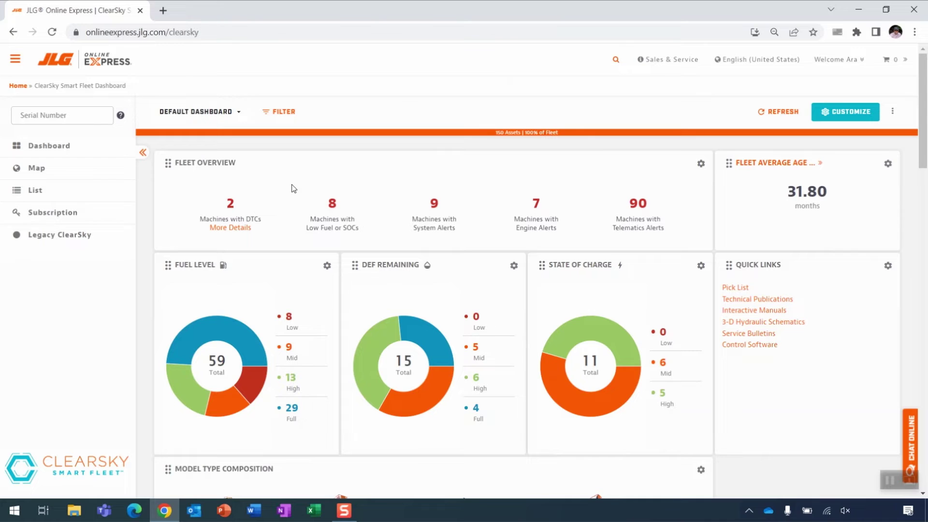
Step: Rearrange the dashboard widgets into the order DEF Remaining, State of Charge, Fuel Level, without saving them as a new dashboard
left_click(506, 144)
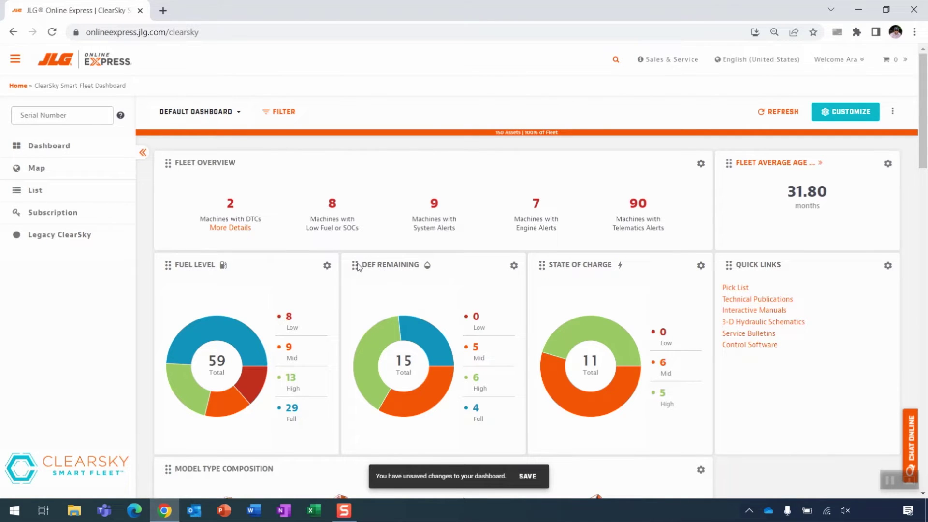
left_click_drag(357, 266, 246, 266)
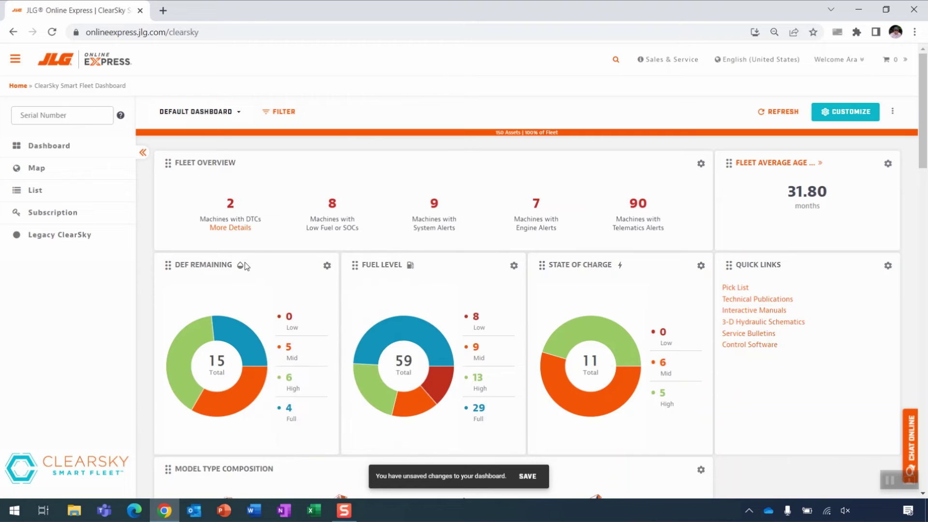
left_click_drag(355, 269, 532, 269)
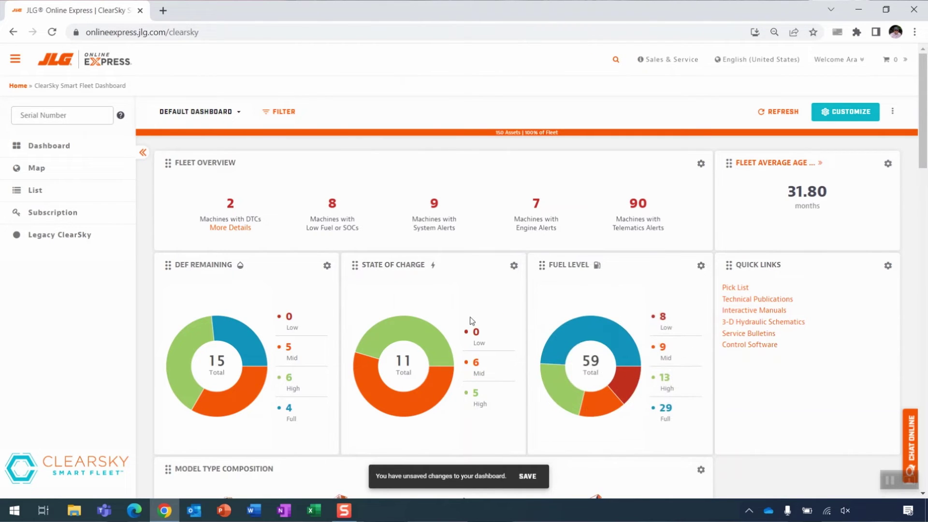
left_click(530, 477)
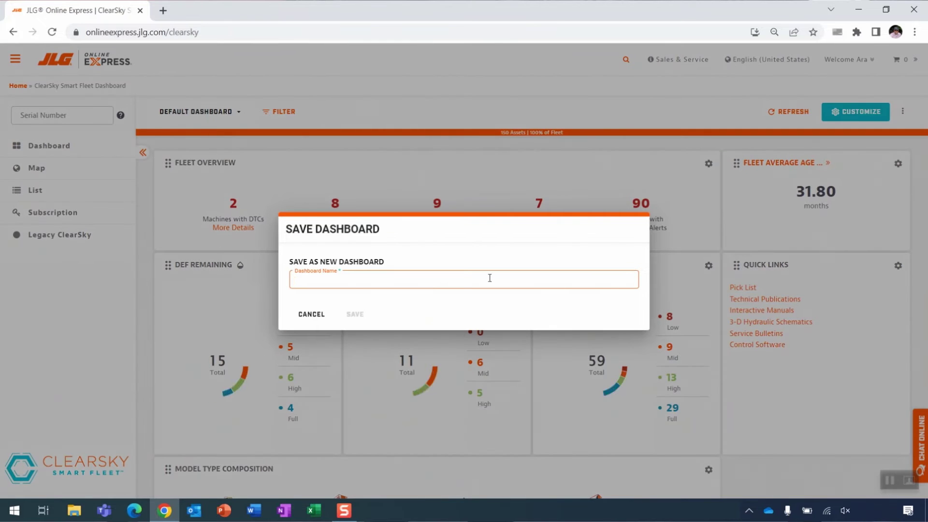
left_click(322, 315)
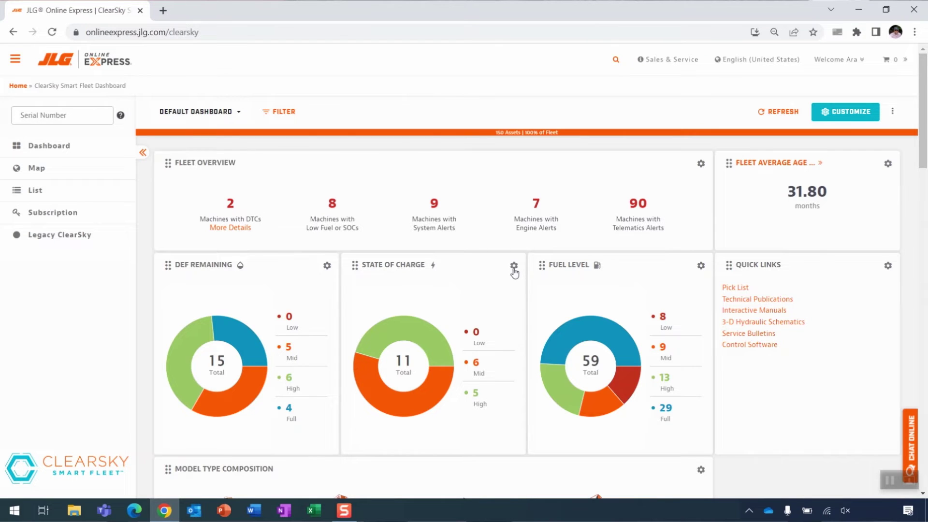
Step: Move Fuel Level ahead of State of Charge in the Customize Widgets layout view and save the layout
left_click(514, 267)
left_click(514, 267)
left_click(847, 114)
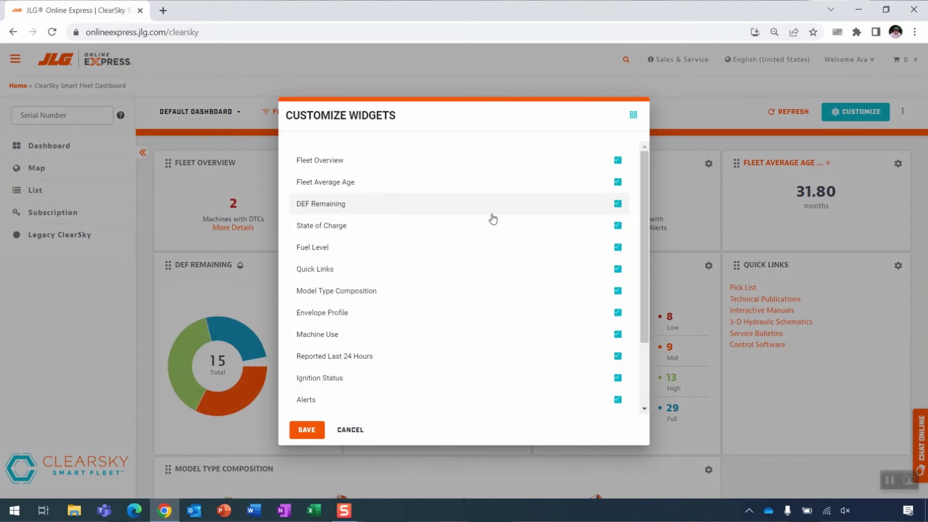
scroll(423, 255, "down", 2)
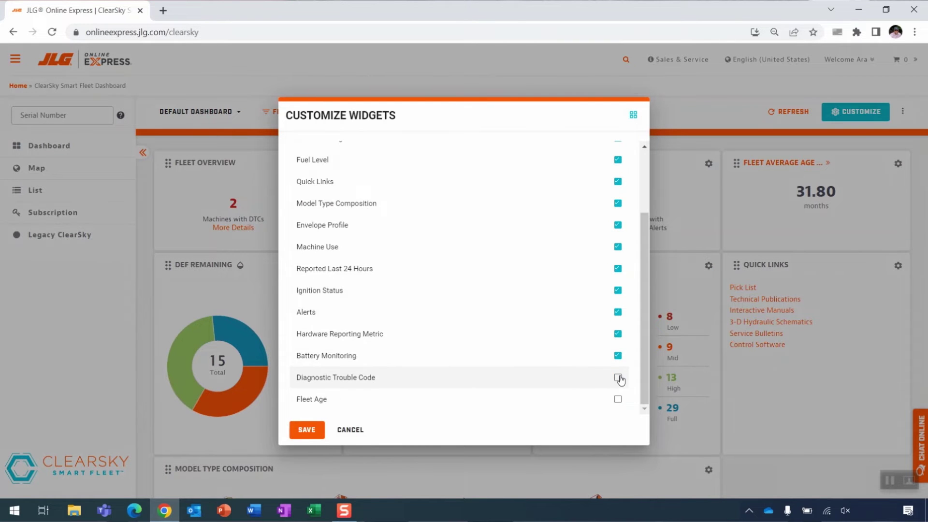
left_click(633, 116)
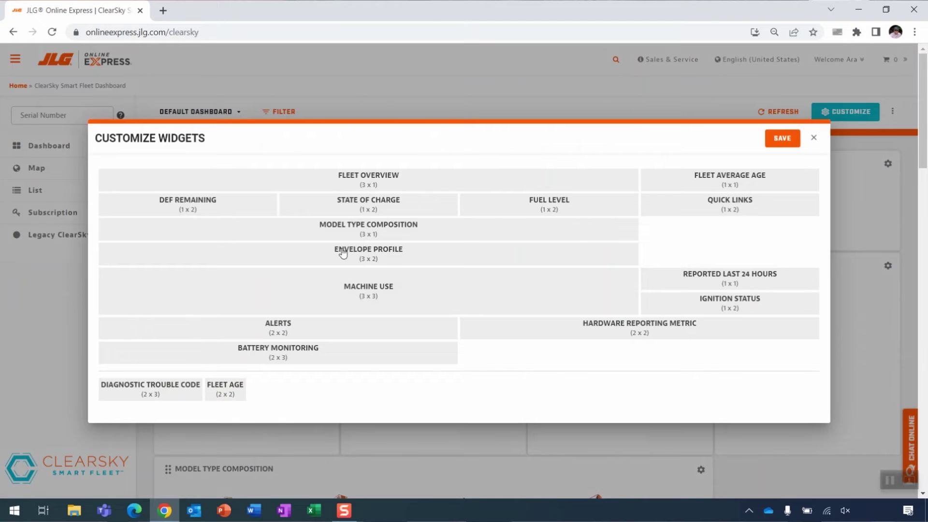
left_click_drag(482, 207, 374, 206)
left_click(779, 140)
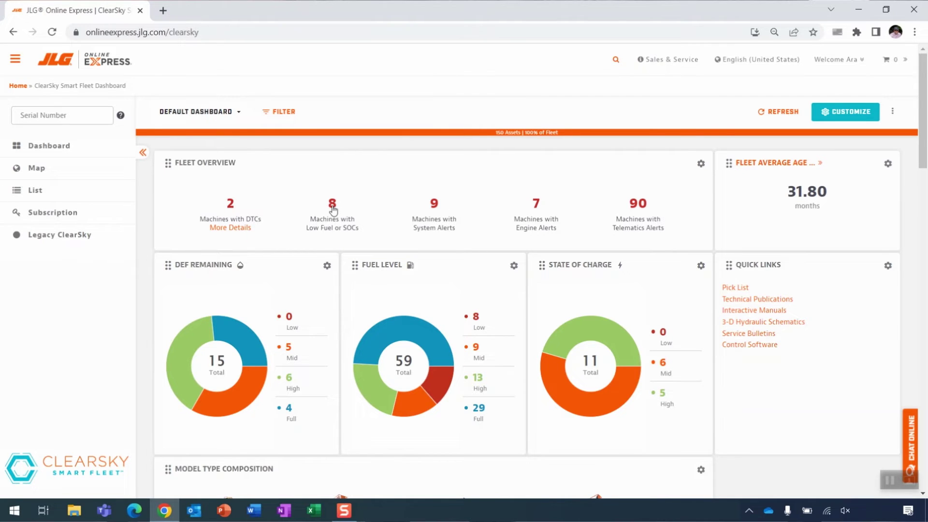
Step: Preview the dashboard filtered to machines with DTCs, and examine the fleet's DTC details
left_click(231, 204)
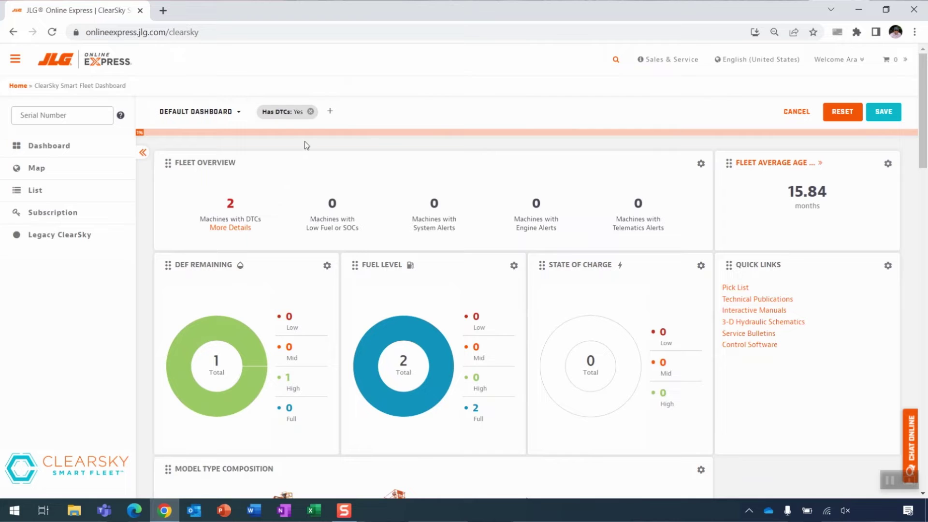
left_click(311, 113)
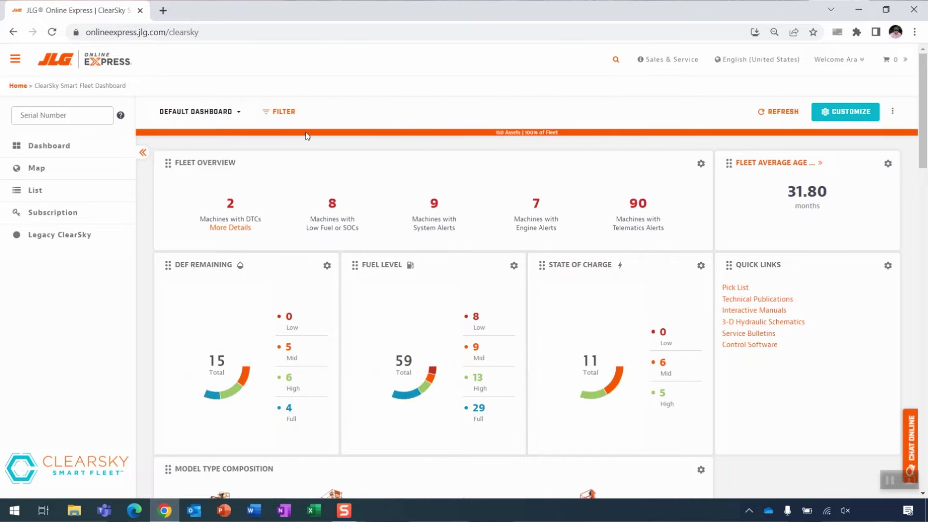
left_click(234, 230)
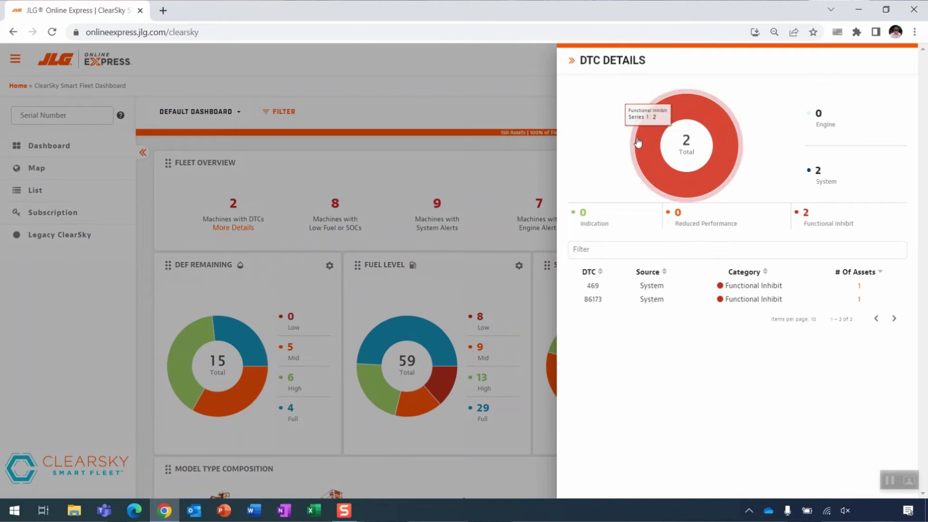
left_click(573, 63)
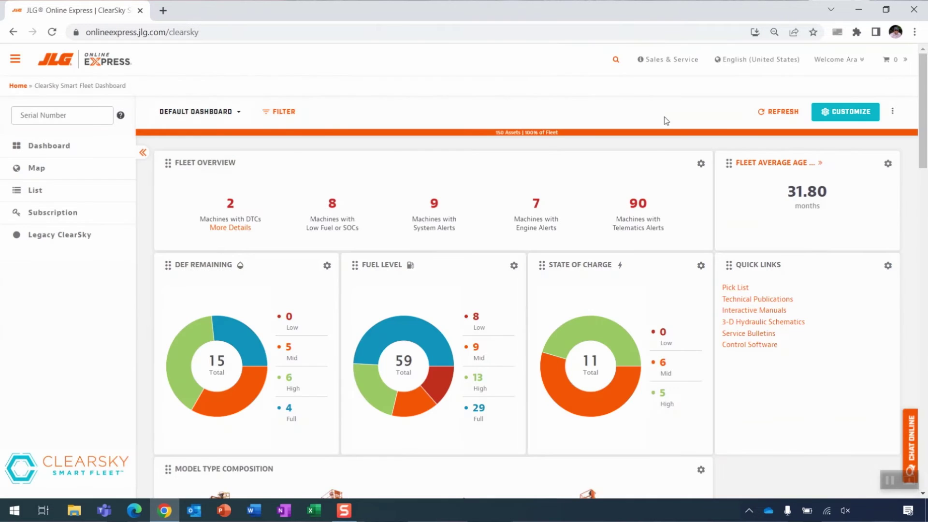
Step: Examine the fleet age chart and view the asset details of the machine near six years and 4,500 operating hours
left_click(771, 161)
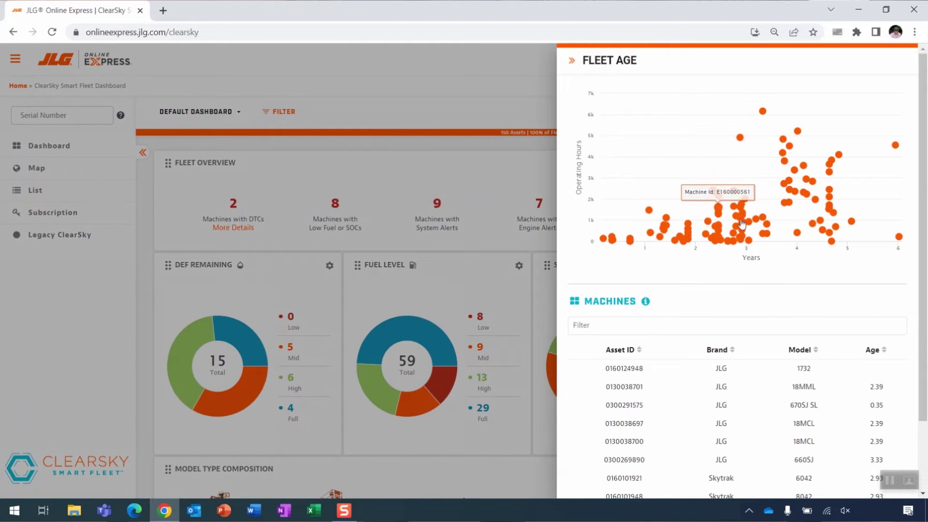
mouse_move(894, 151)
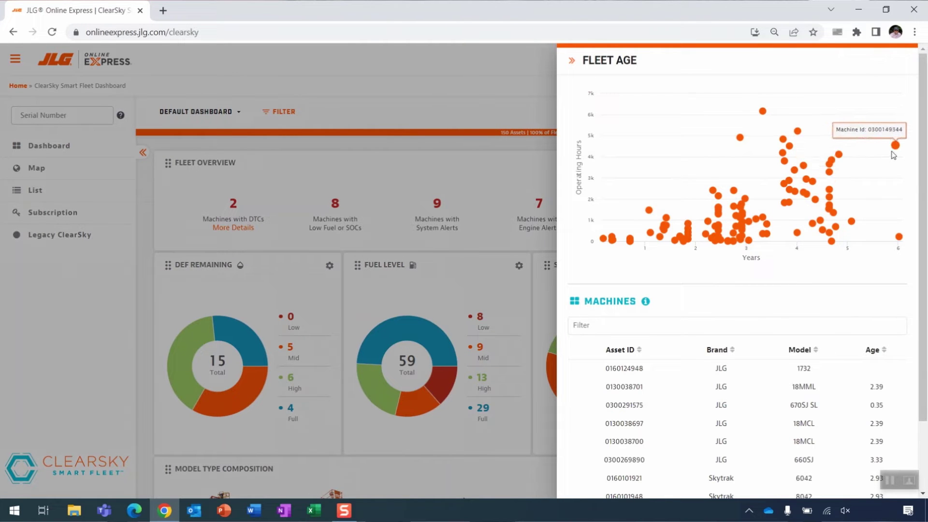
left_click(895, 146)
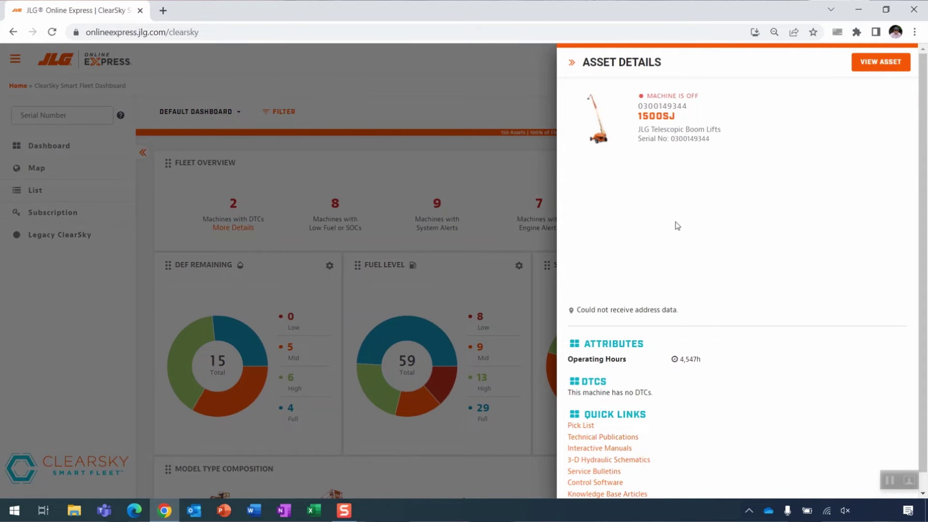
left_click(572, 63)
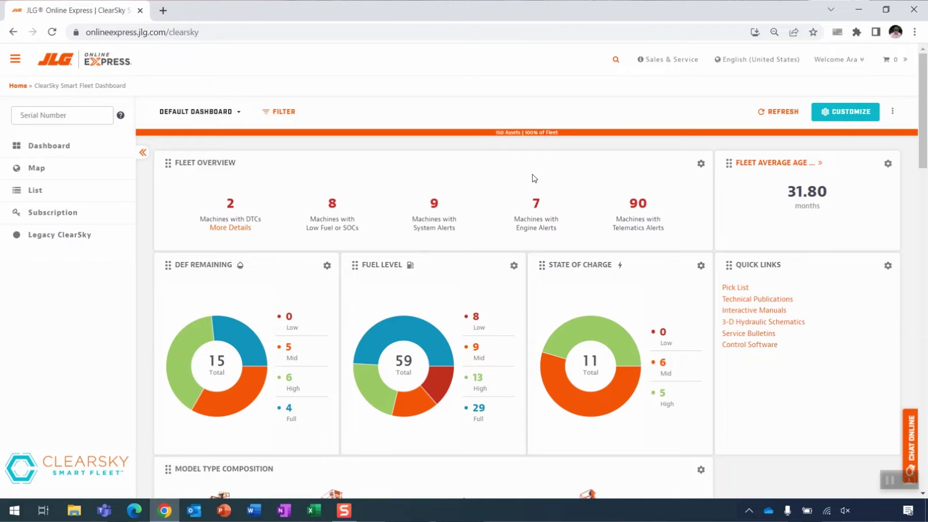
Step: Filter the dashboard to machines with a full fuel level
mouse_move(405, 329)
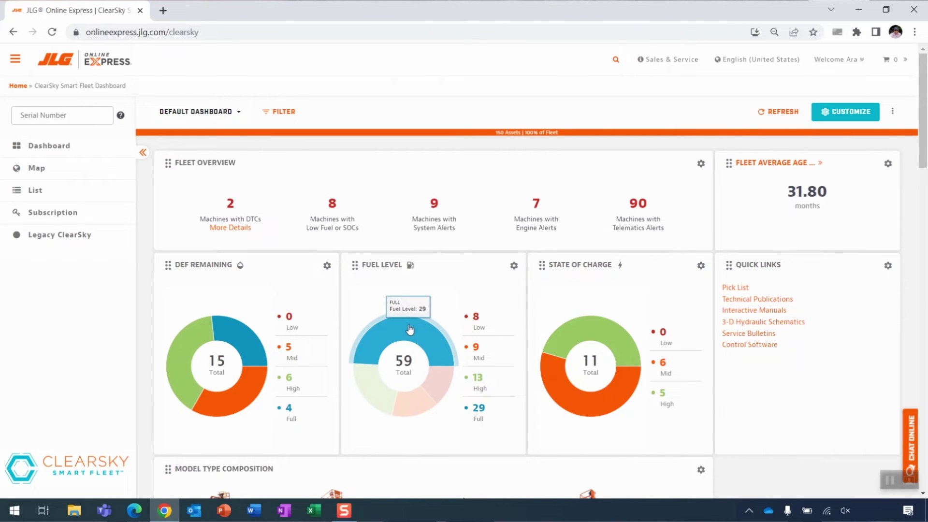
left_click(410, 330)
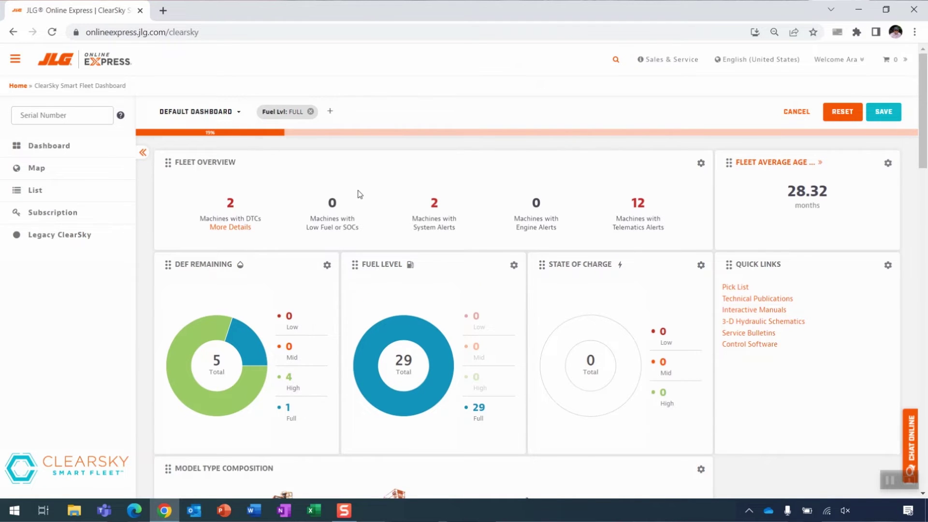
Step: Switch the Envelope Profile period to 90 days for comparison, and finish with it set to 24 hours
scroll(357, 193, "down", 5)
scroll(358, 193, "down", 3)
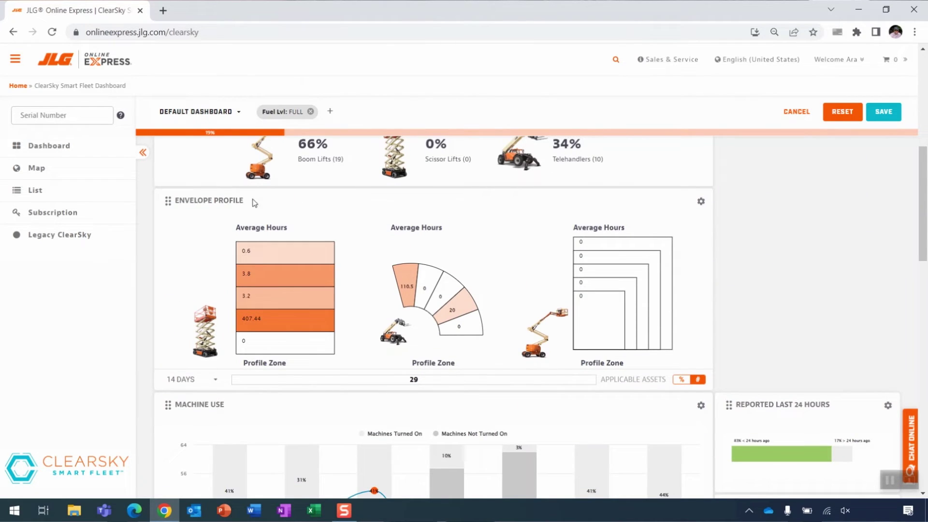
left_click(198, 383)
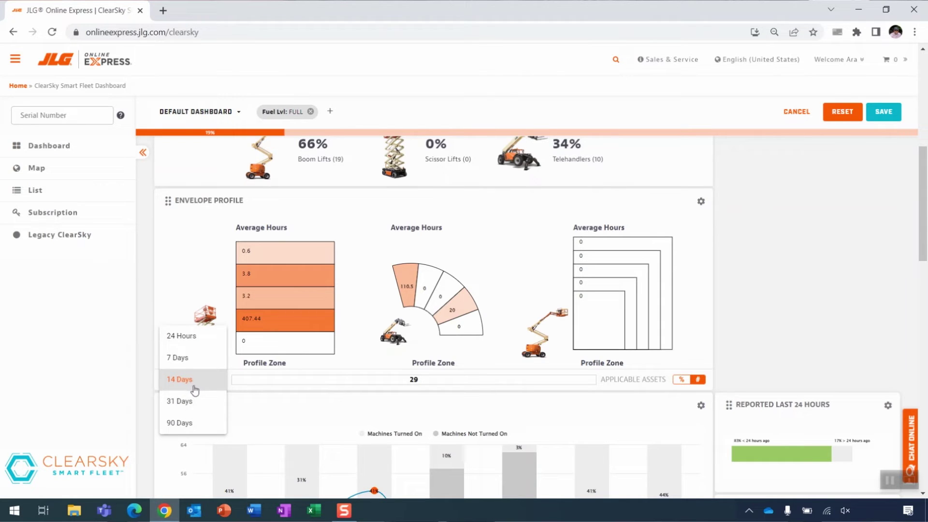
left_click(186, 423)
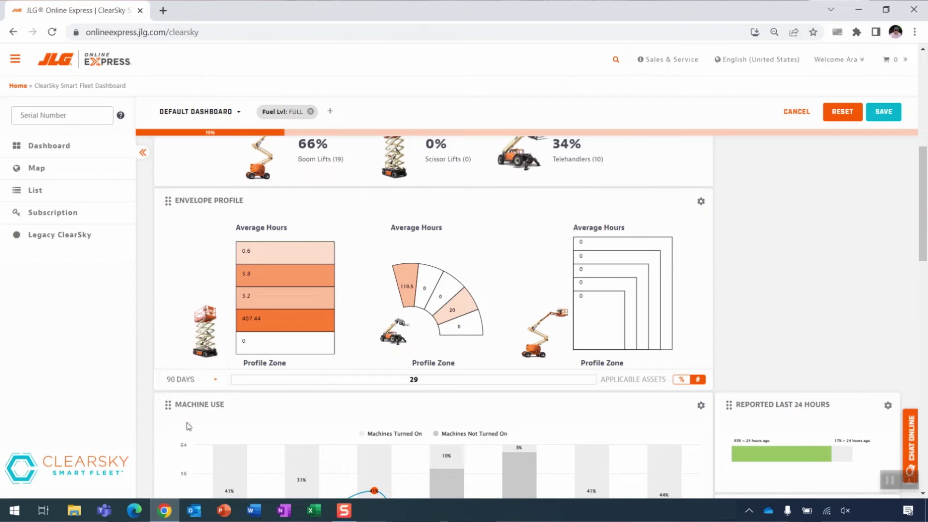
left_click(193, 383)
left_click(192, 334)
left_click(187, 379)
left_click(193, 336)
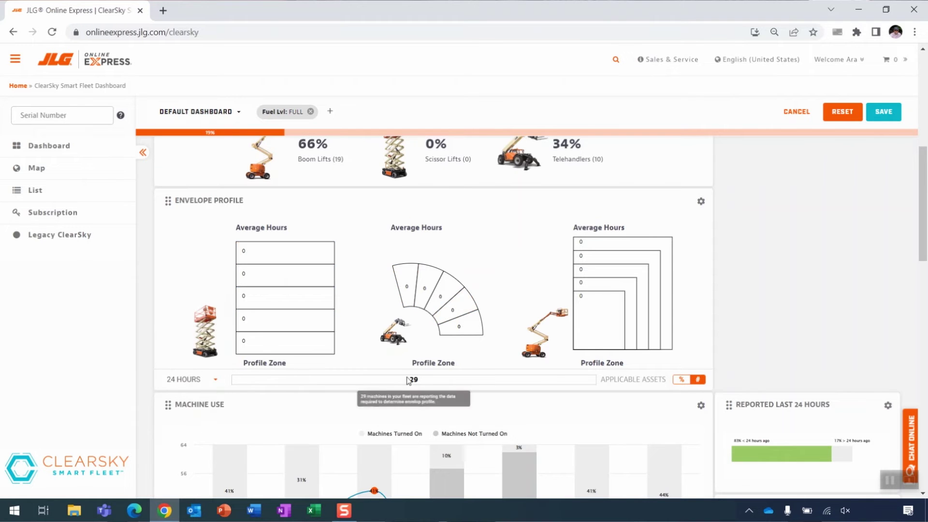
Step: Examine the Machine Use, Alerts, Hardware Reporting Metric and Battery Monitoring widgets for the machines with full fuel
scroll(412, 379, "down", 5)
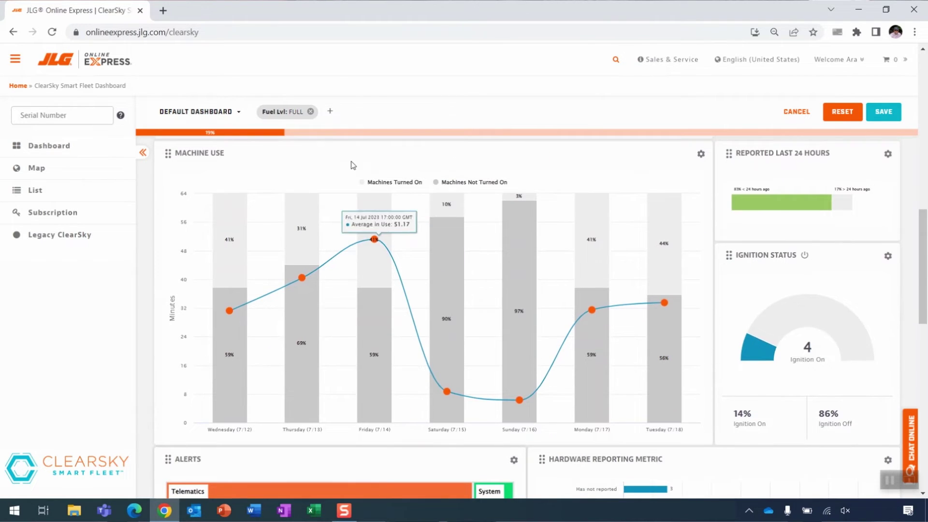
scroll(373, 240, "down", 3)
scroll(591, 362, "down", 3)
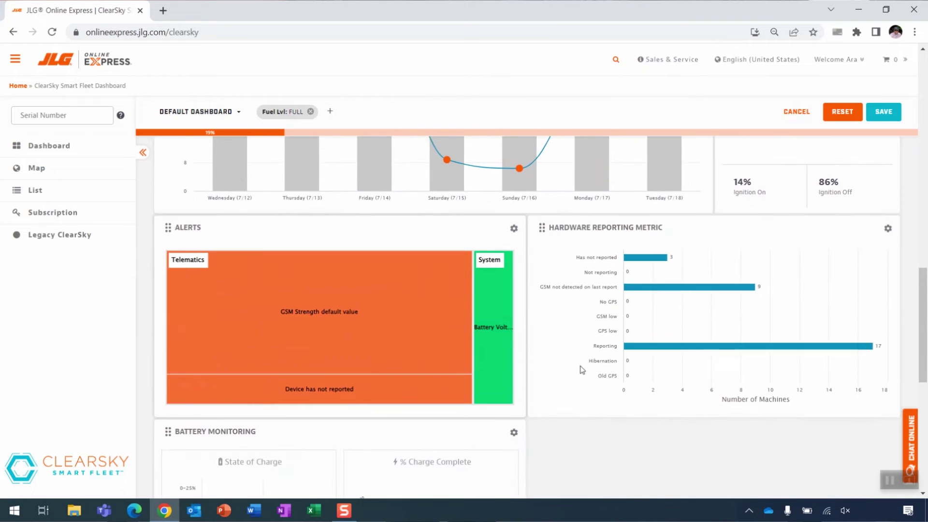
scroll(581, 288, "down", 1)
scroll(581, 289, "down", 1)
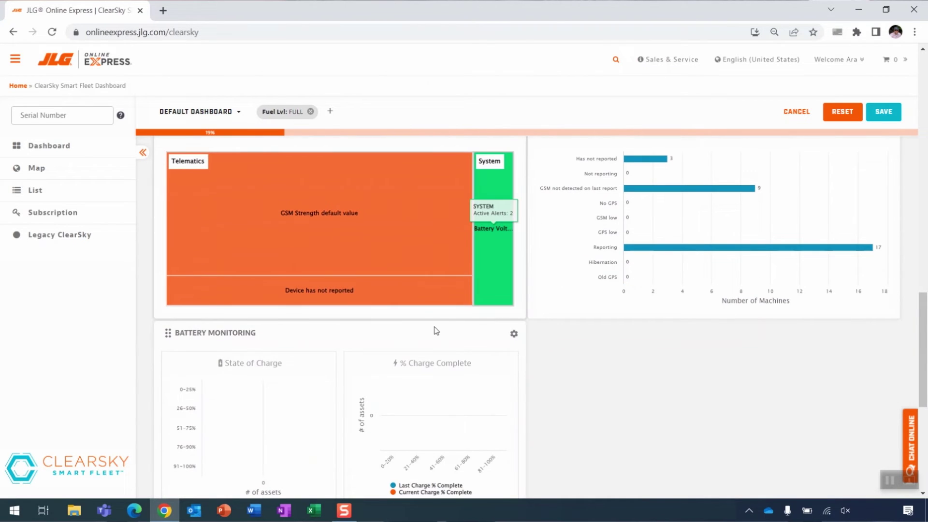
Step: Clear the full fuel level filter and review the Battery Monitoring charts for the whole fleet
left_click(310, 111)
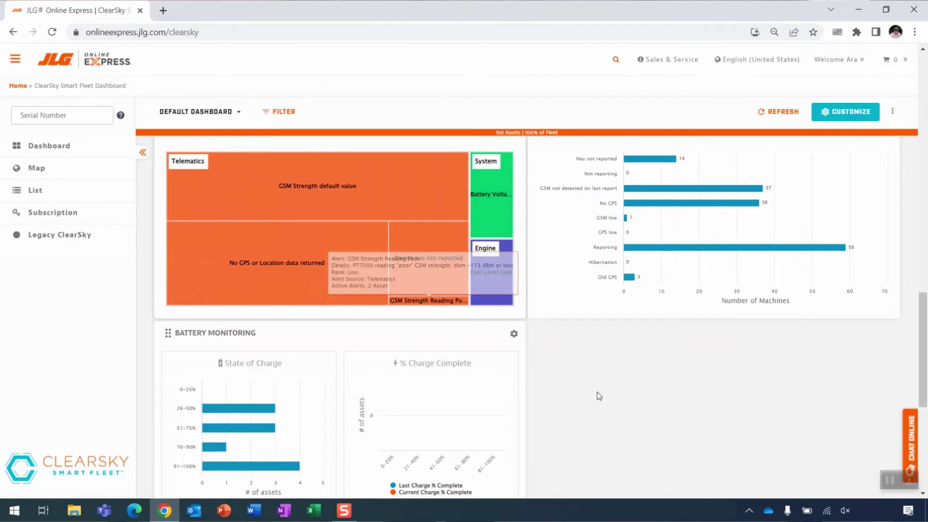
scroll(599, 396, "down", 3)
scroll(598, 396, "down", 3)
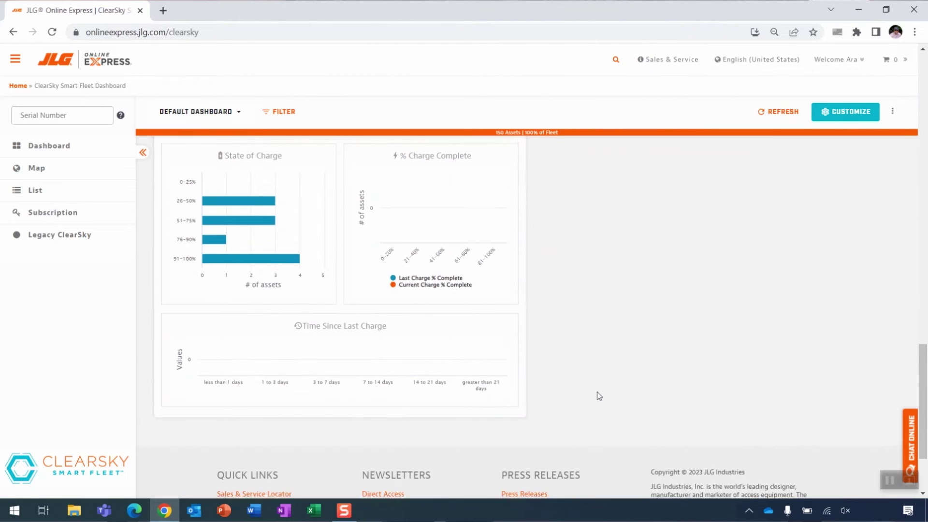
scroll(598, 396, "up", 15)
scroll(598, 396, "up", 5)
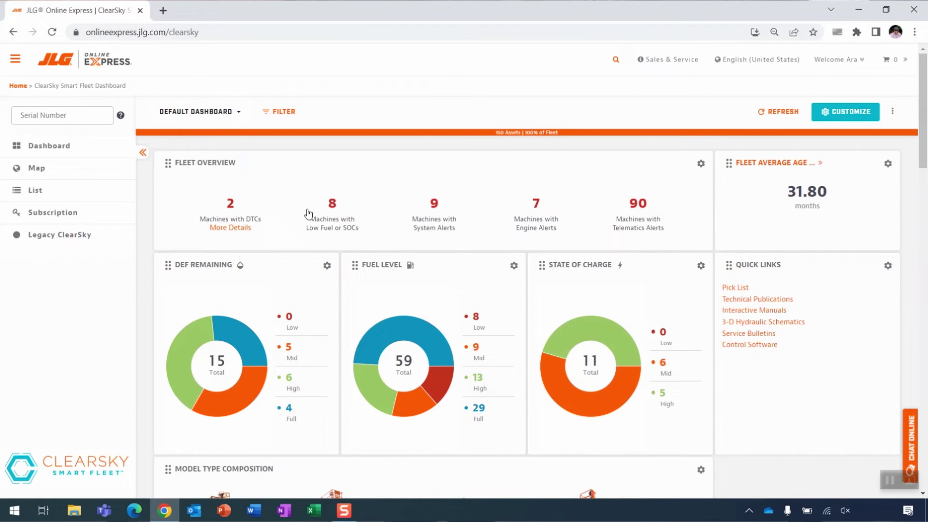
Step: Filter the dashboard to machines with low fuel or state of charge, and open the fleet's machine list
left_click(334, 207)
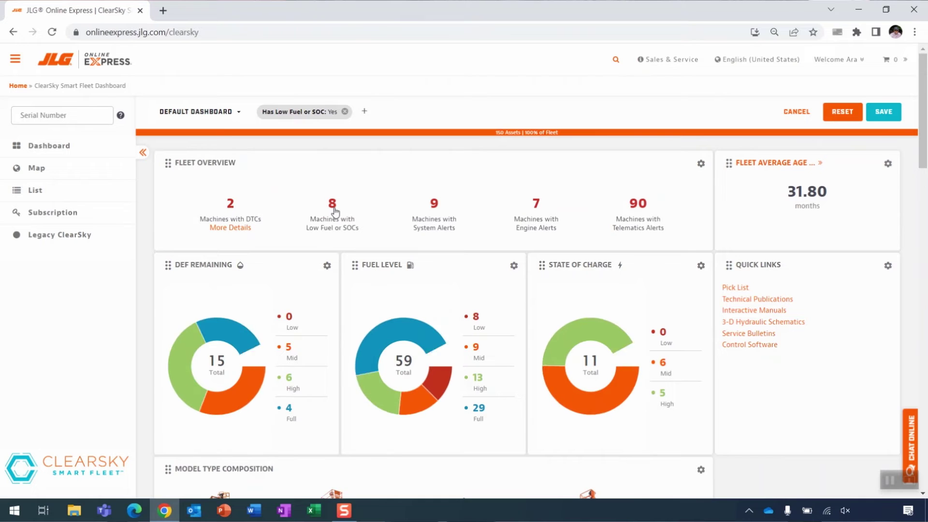
left_click(35, 192)
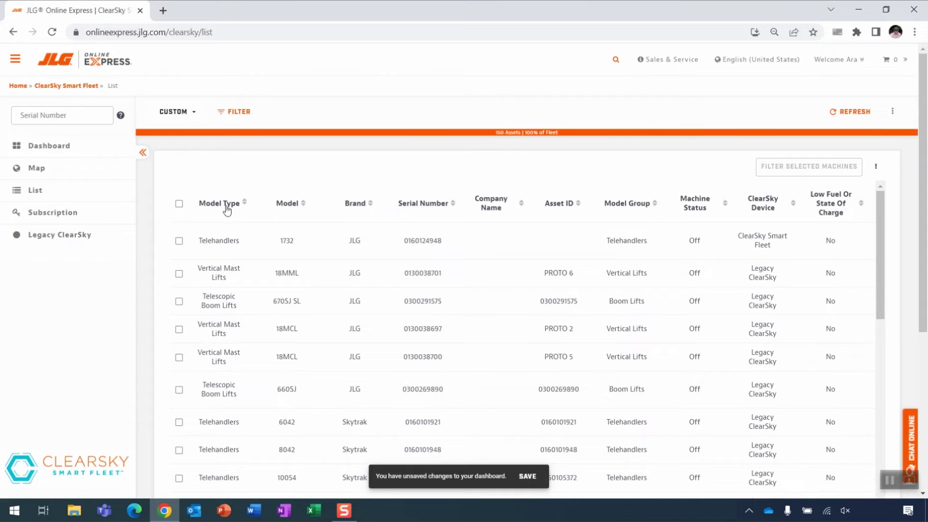
Step: Move the Model Type column after Brand in the machine list, and add the Last Reported Time, Battery Alert and Engine Alert columns
left_click_drag(228, 210, 289, 207)
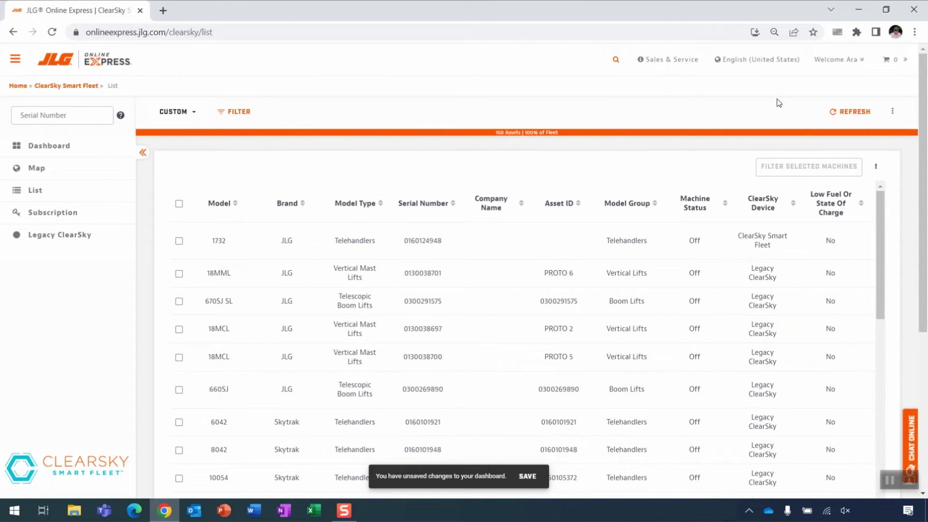
left_click(876, 167)
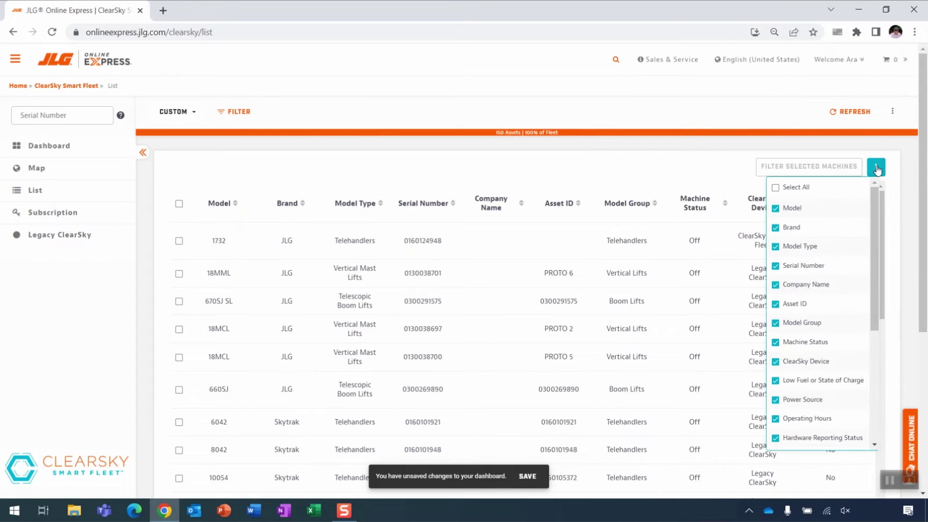
scroll(793, 268, "down", 5)
left_click(776, 268)
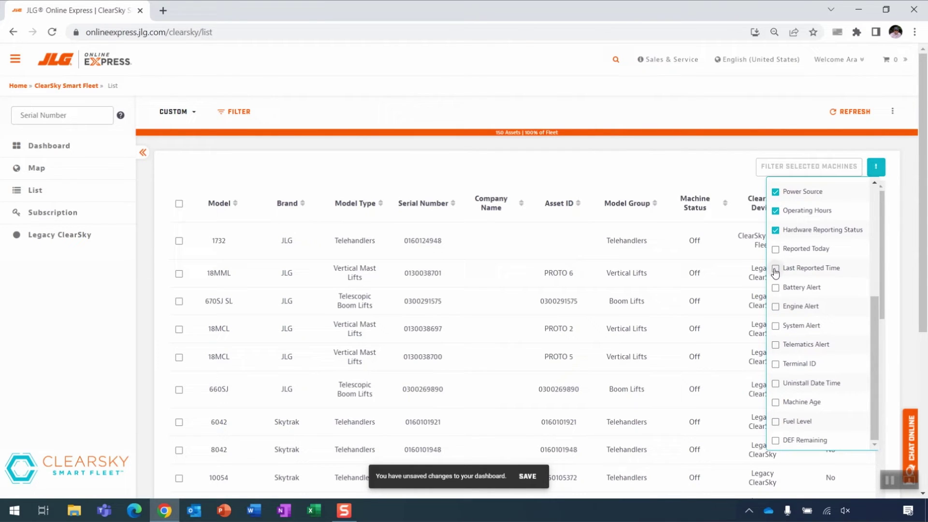
left_click(775, 287)
left_click(775, 306)
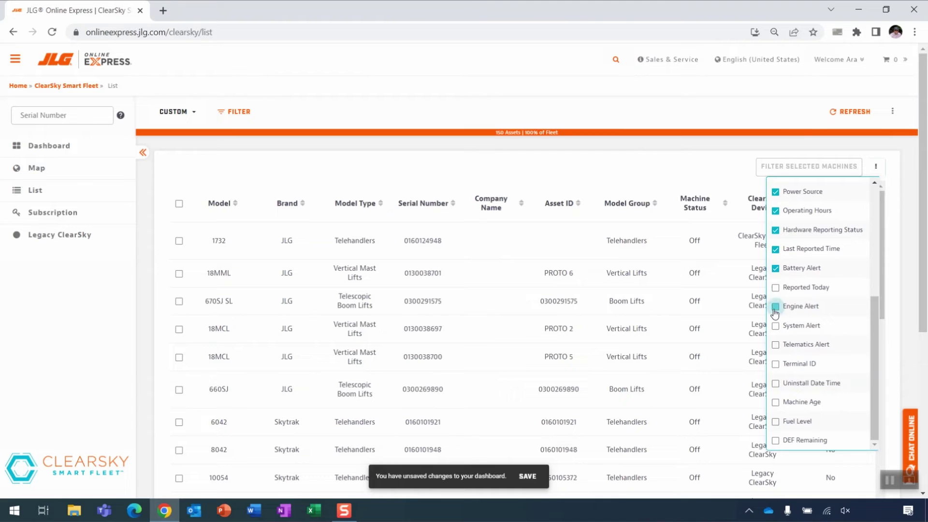
left_click(691, 159)
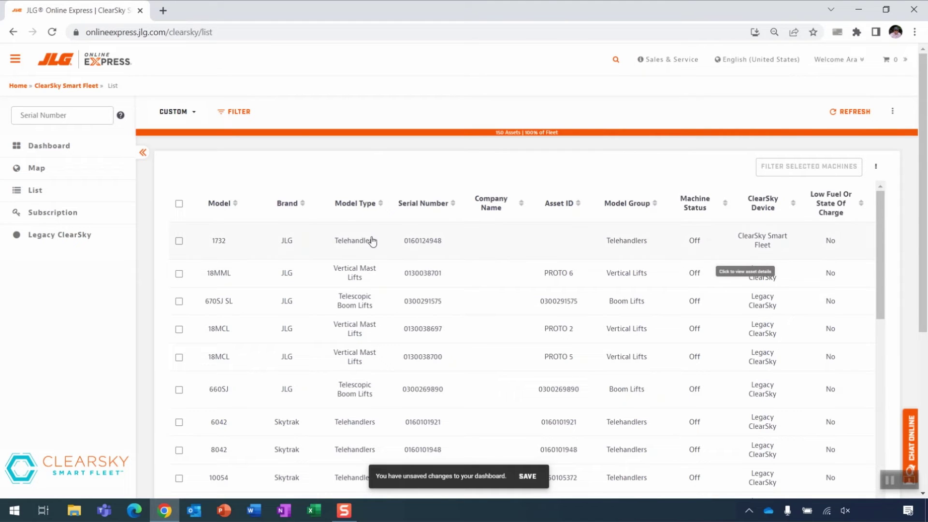
Step: Review the asset details of the JLG 1732 telehandler in the machine list, and open its full asset page
left_click(222, 244)
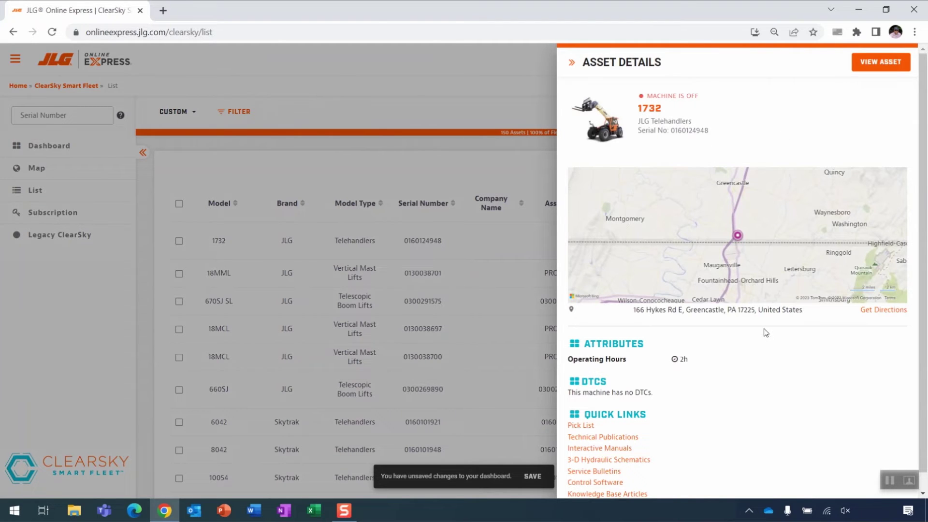
scroll(709, 409, "down", 1)
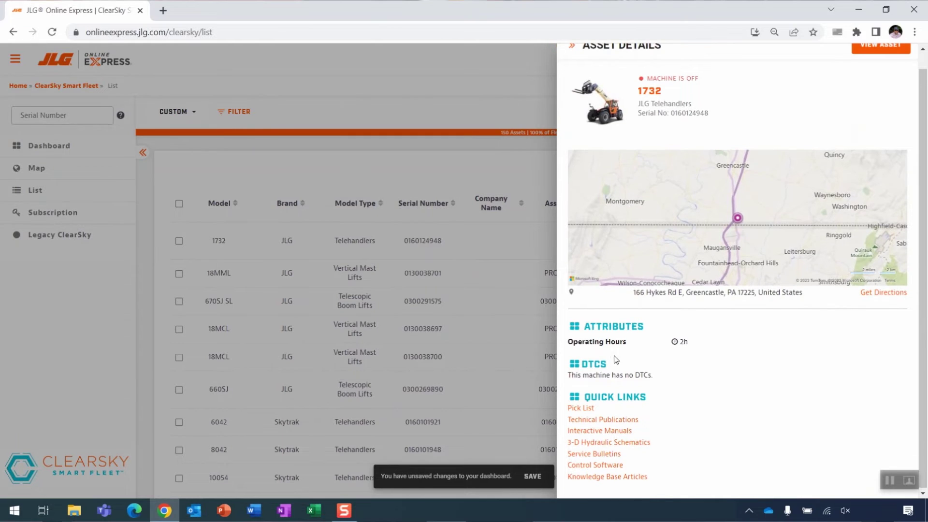
scroll(749, 407, "up", 1)
scroll(749, 407, "up", 1)
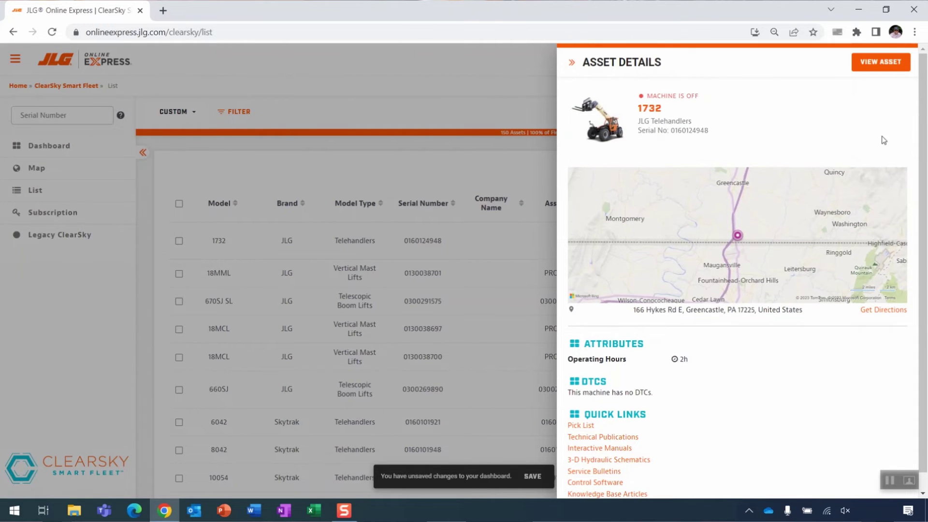
left_click(878, 65)
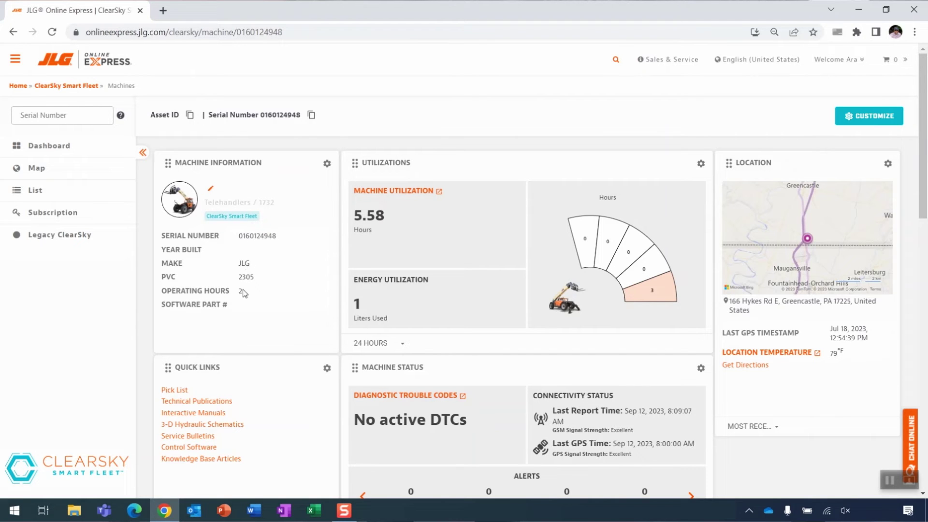
Step: Try to edit and save the Asset ID in the telehandler's machine information
left_click(211, 191)
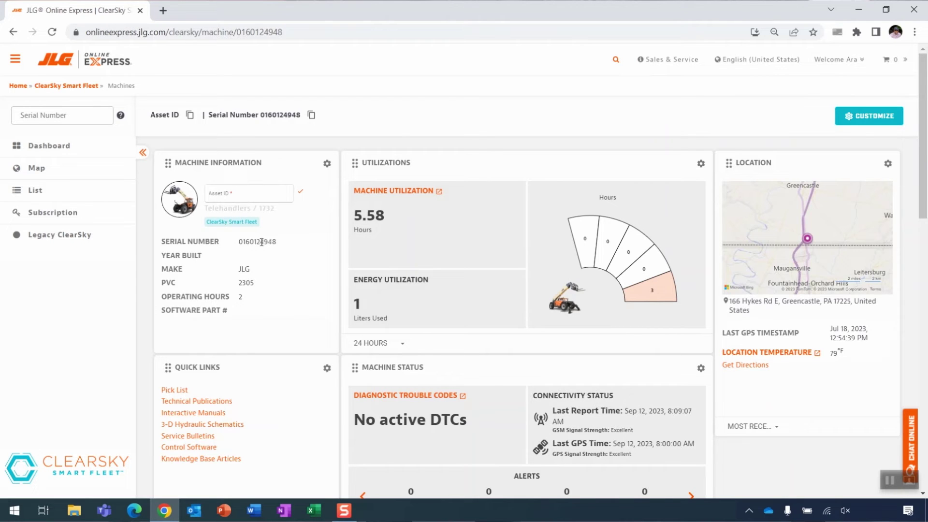
left_click(249, 193)
left_click(301, 192)
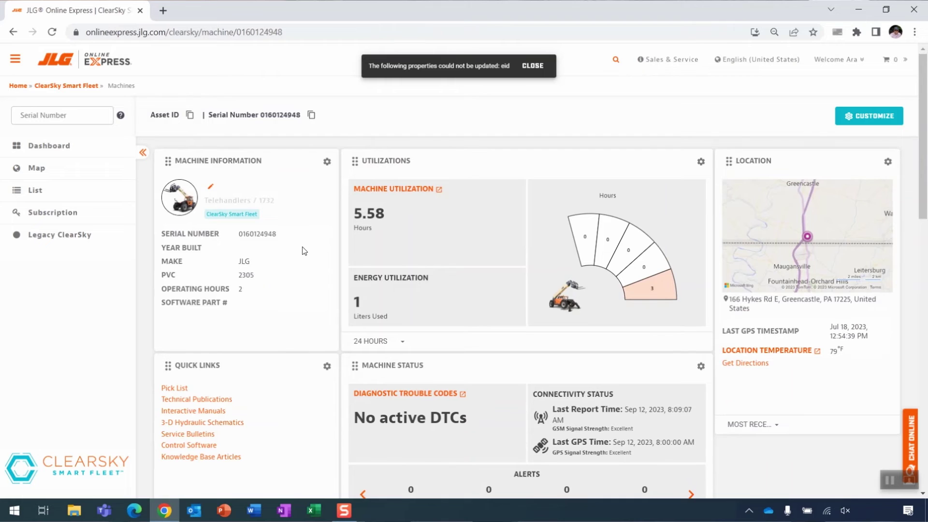
Step: View the telehandler's parts pick list through its quick link, and return to the machine page
scroll(302, 248, "down", 1)
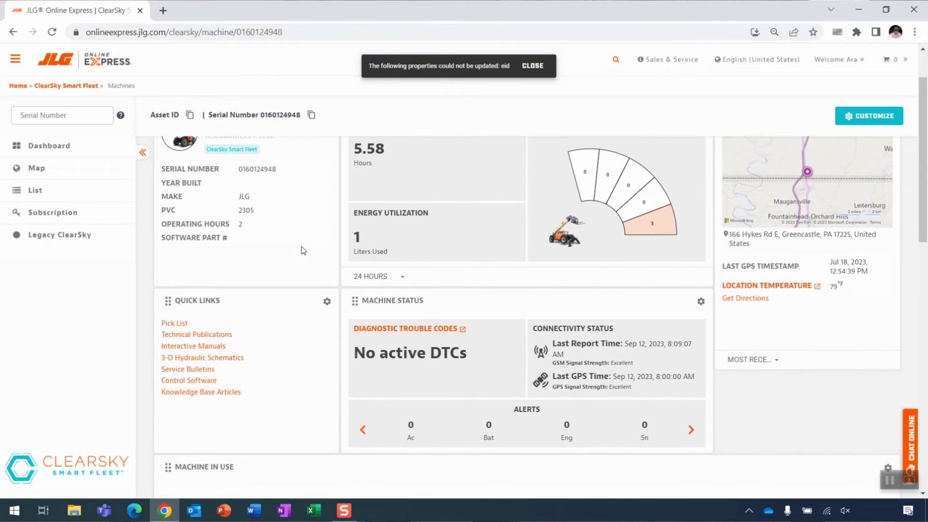
left_click(183, 329)
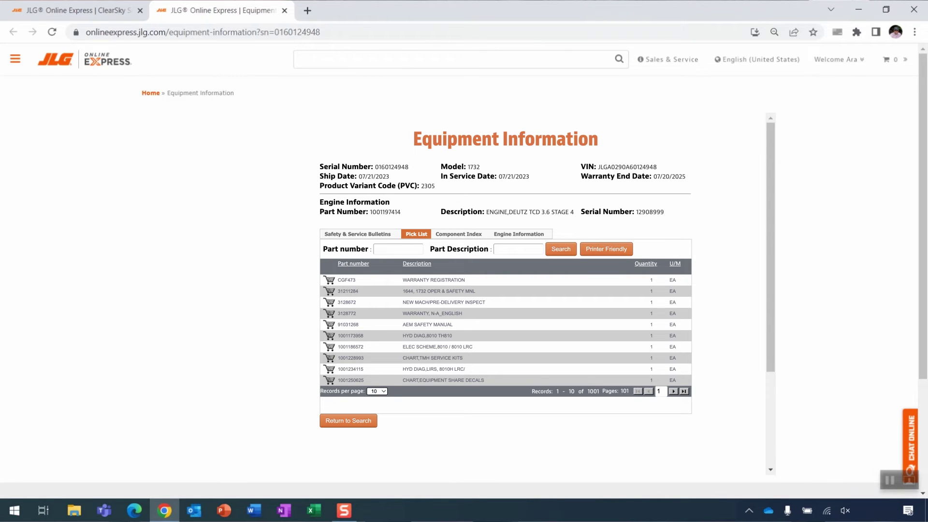
left_click(96, 11)
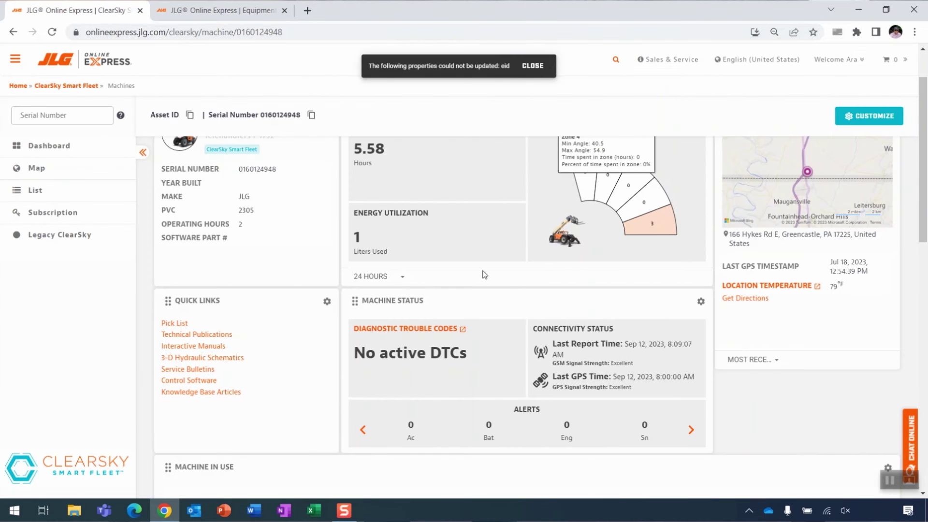
scroll(483, 270, "up", 2)
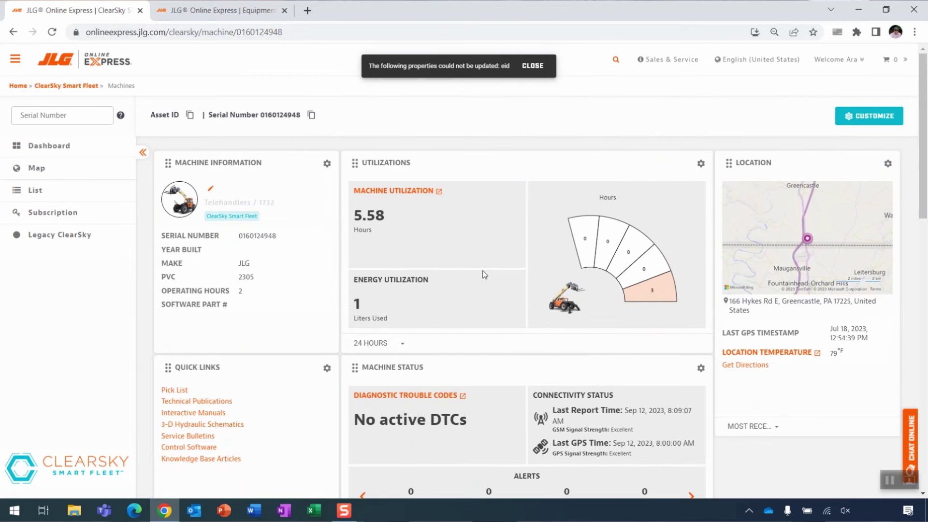
Step: Examine the telehandler's 14-day and 90-day machine utilization charts, and close the utilization details
left_click(408, 193)
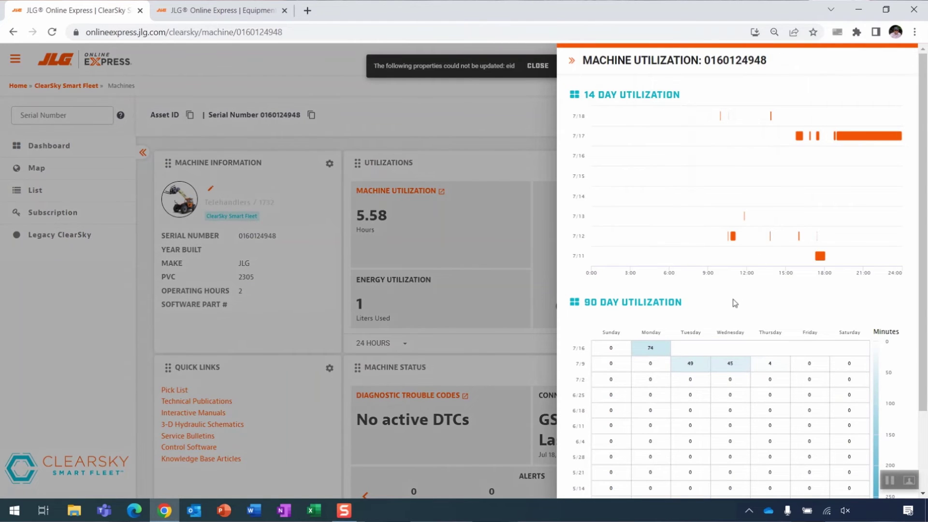
scroll(735, 303, "down", 2)
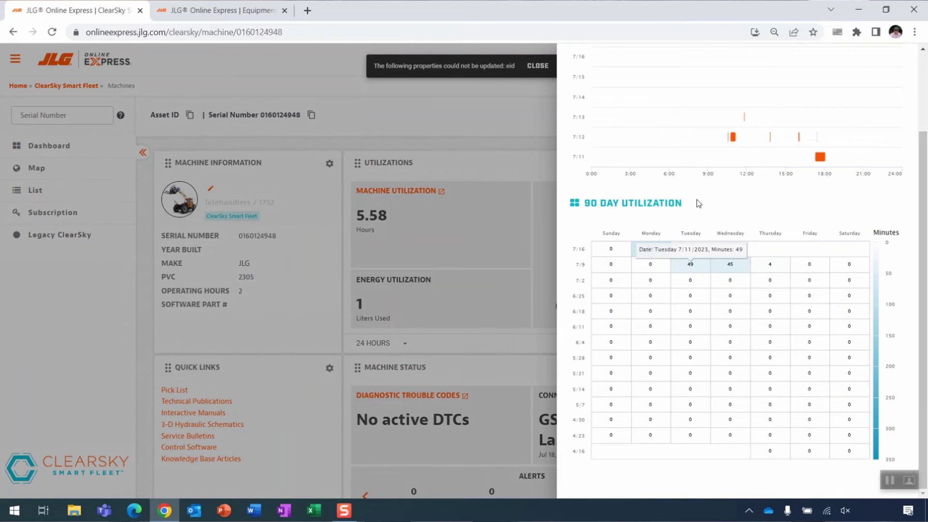
scroll(609, 208, "up", 2)
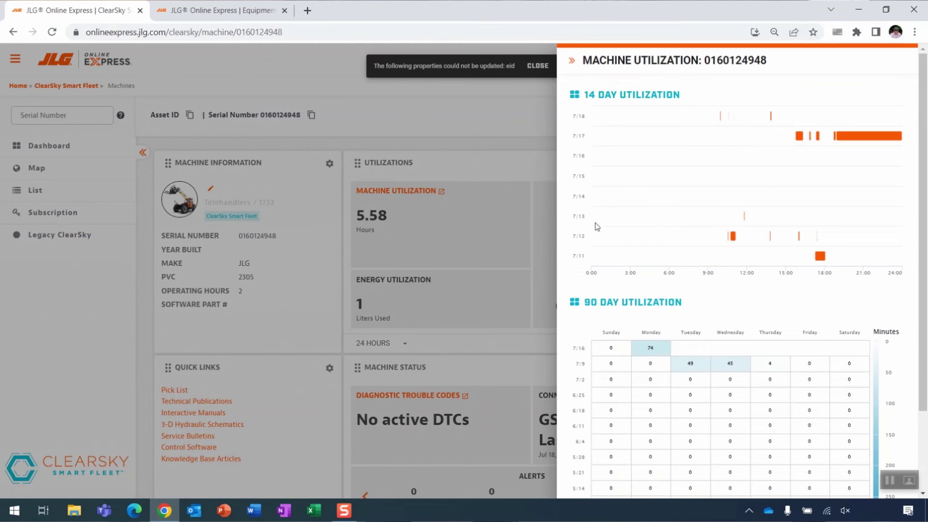
left_click(572, 63)
Step: Set the Utilizations widget's period to 90 days and inspect the time spent in Zone 4 of the envelope chart
mouse_move(652, 300)
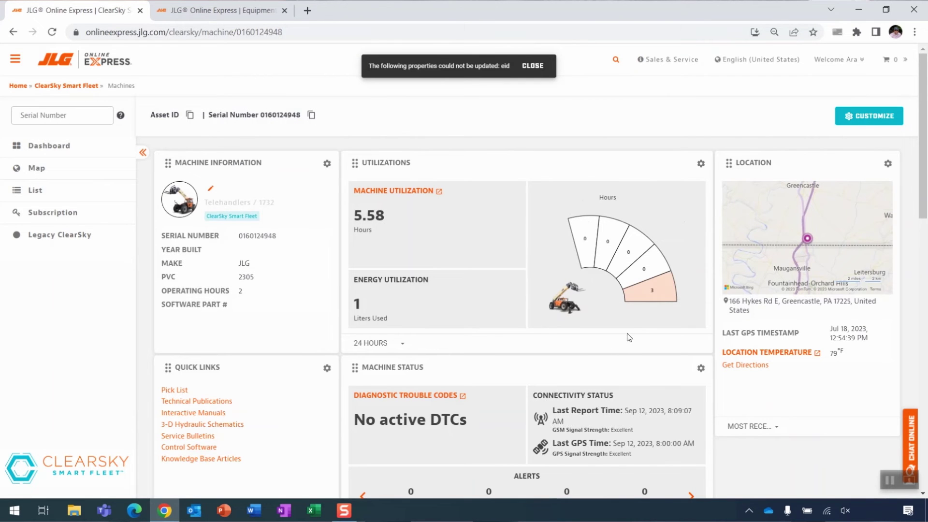
left_click(402, 346)
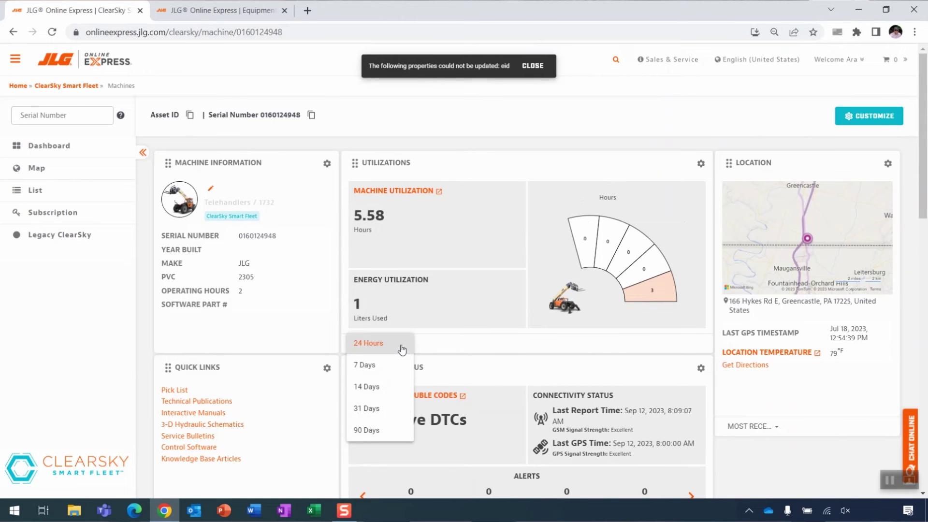
left_click(384, 427)
mouse_move(611, 242)
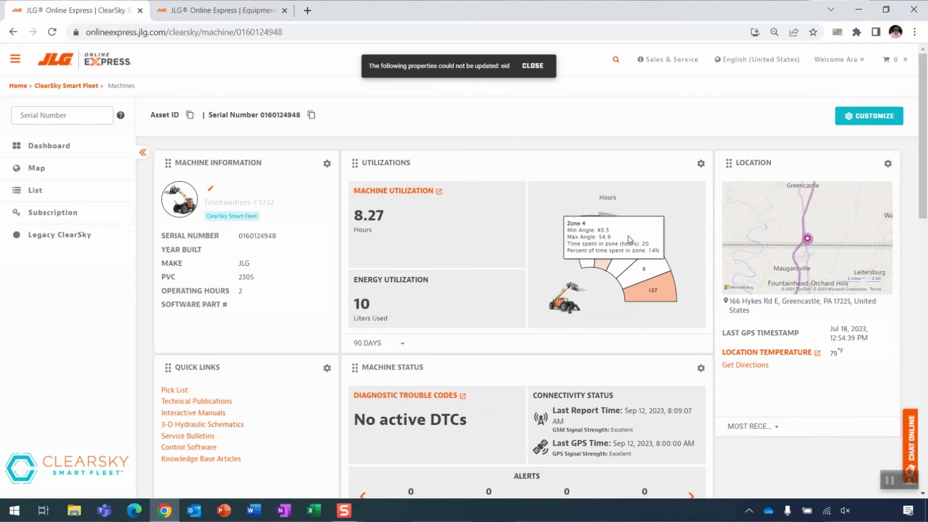
Step: Examine the location, machine status, Machine In Use, historic trouble code, engine and weather widgets, and open the machine page's customization
scroll(809, 182, "down", 1)
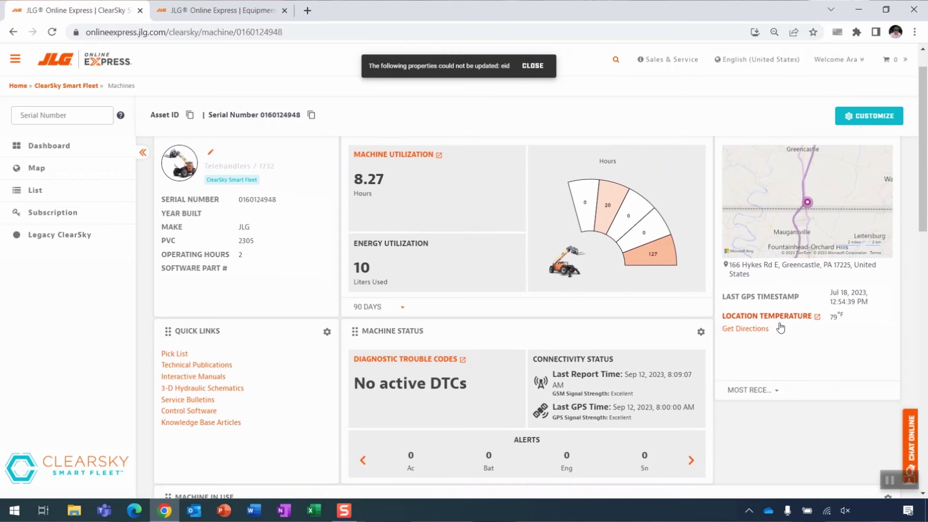
scroll(779, 324, "down", 2)
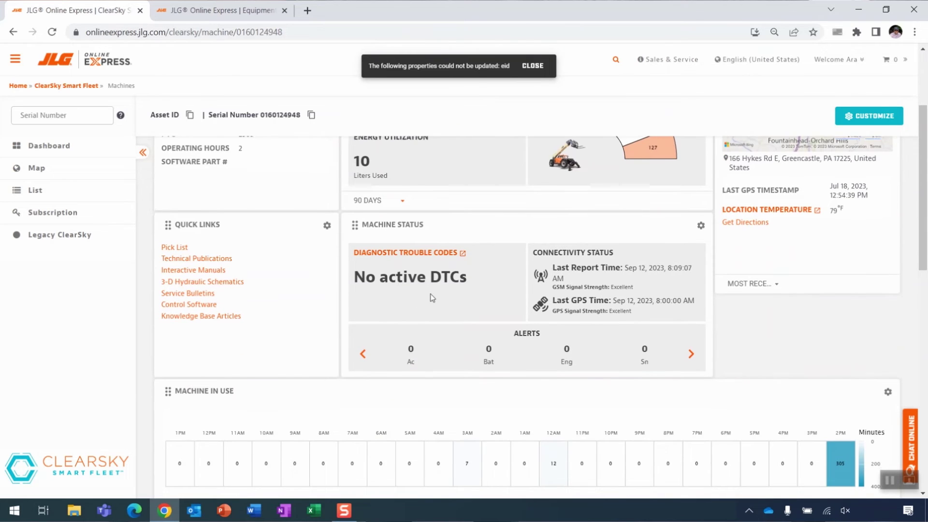
scroll(431, 296, "down", 2)
scroll(340, 293, "down", 5)
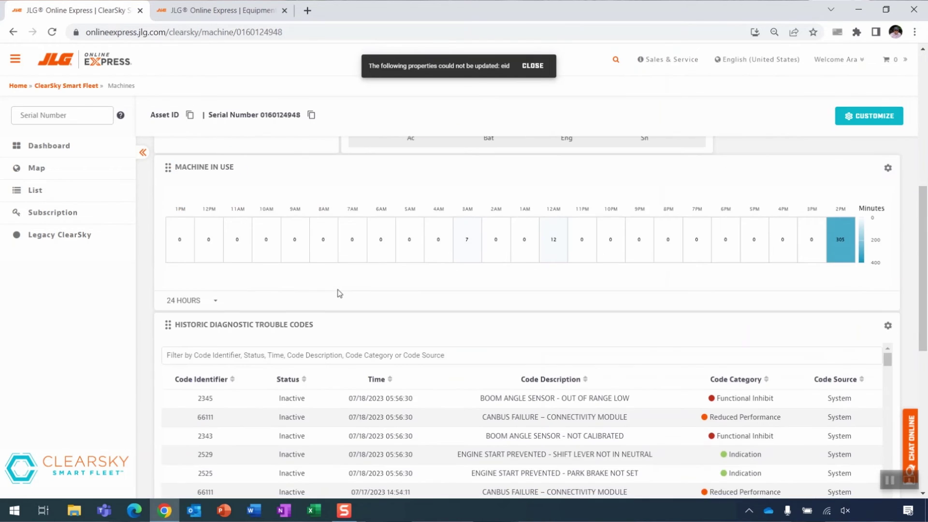
scroll(370, 283, "down", 3)
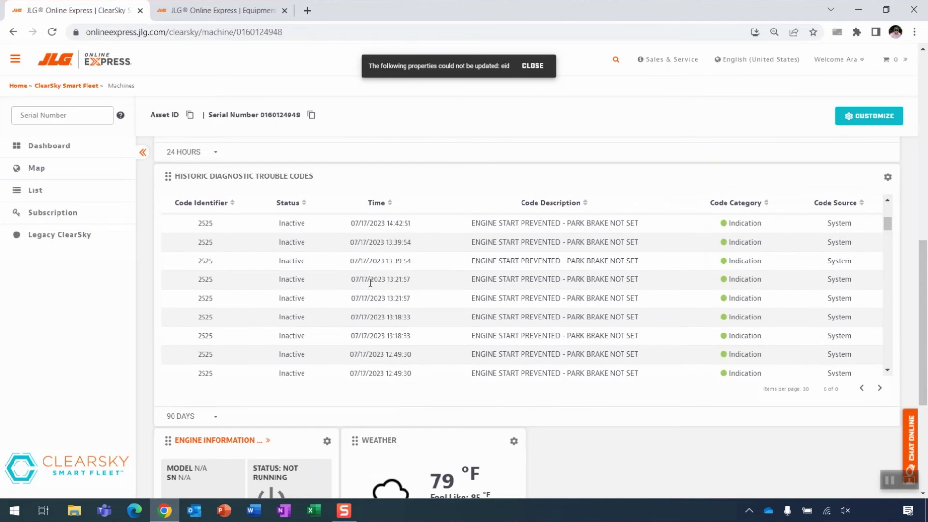
scroll(640, 455, "down", 3)
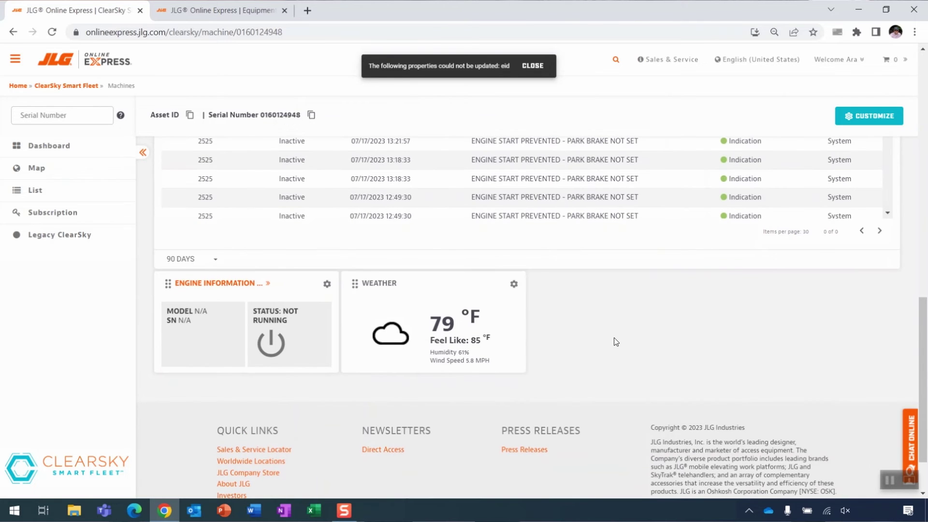
scroll(633, 323, "up", 7)
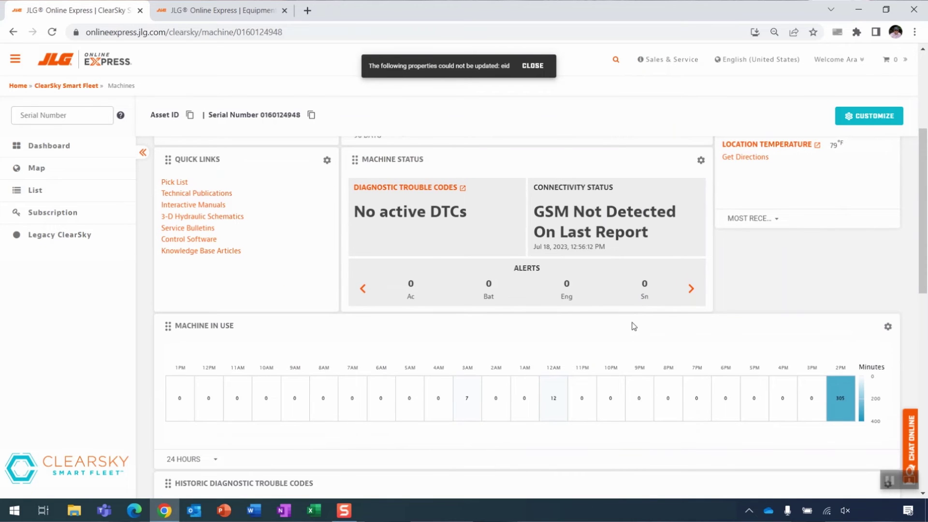
scroll(634, 326, "up", 4)
scroll(697, 167, "up", 1)
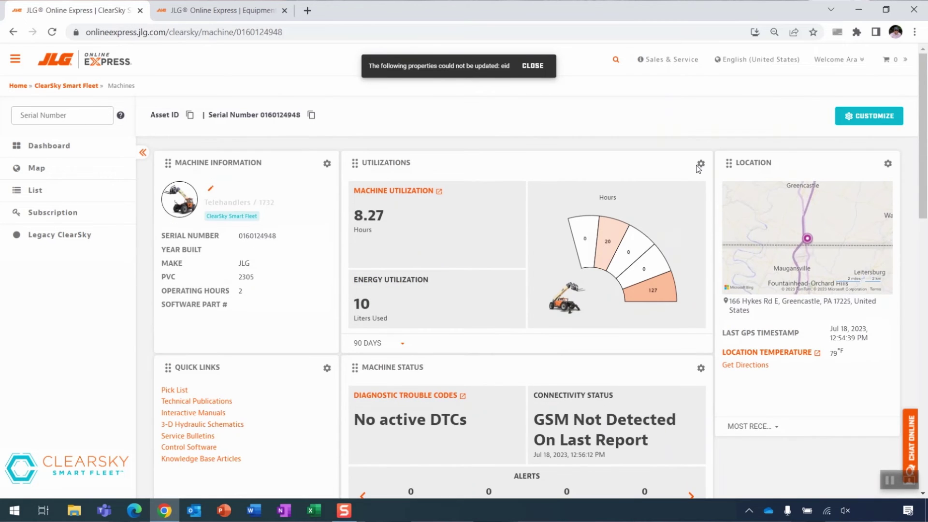
left_click(868, 116)
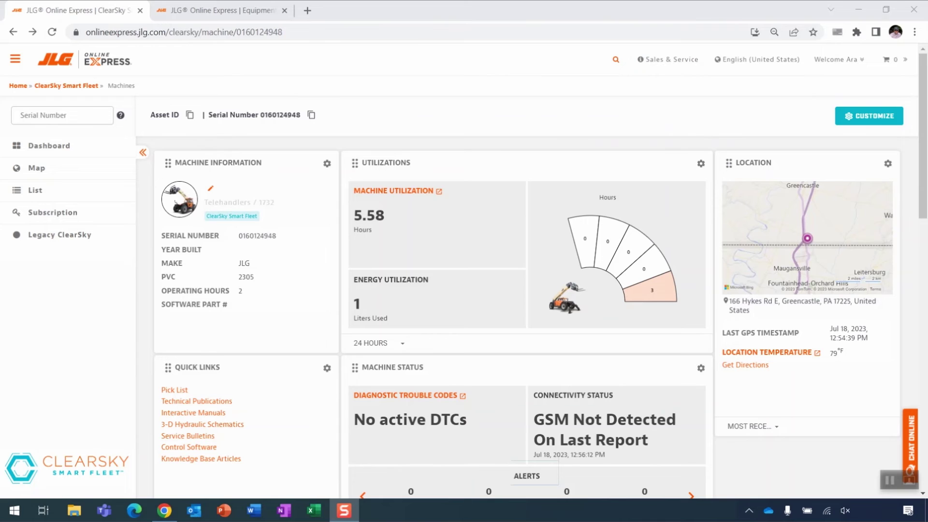
Step: Open the fleet map and explore machine locations across the eastern United States, including a close view of the New Jersey coast
left_click(20, 170)
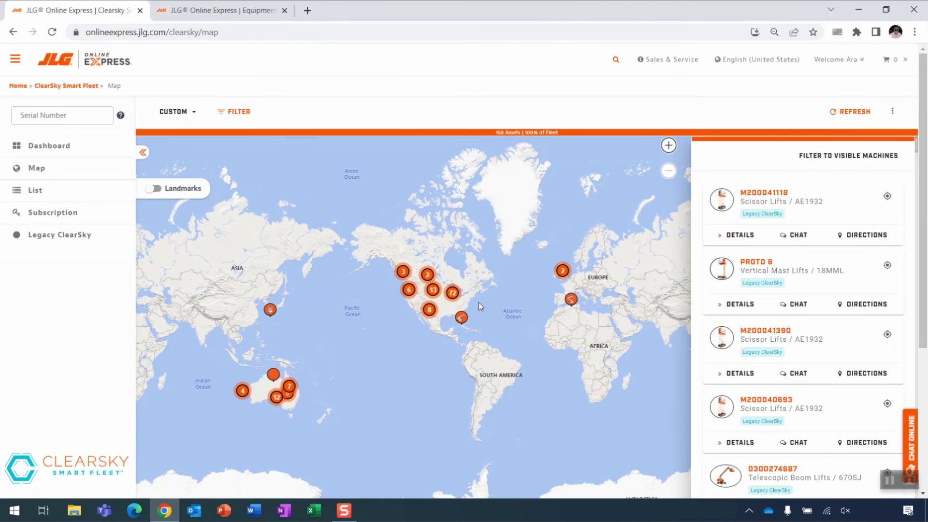
scroll(477, 302, "up", 3)
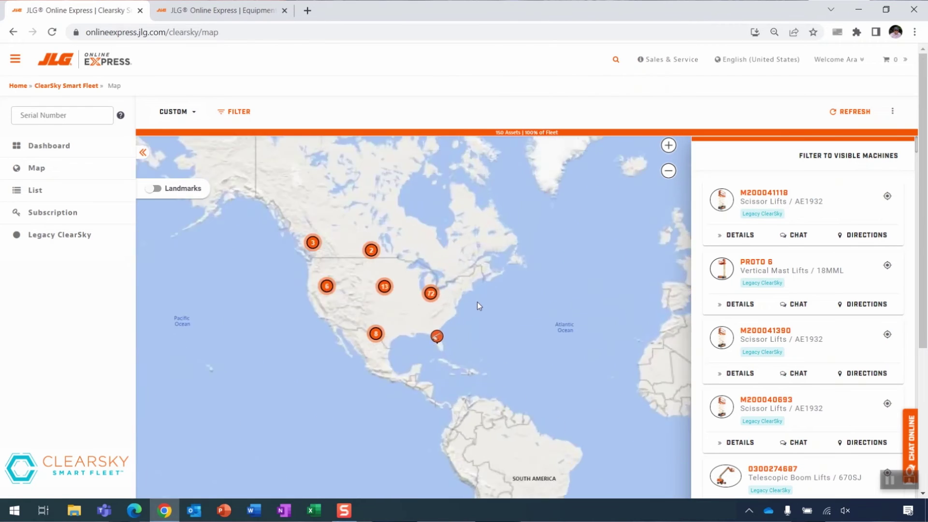
scroll(468, 315, "up", 4)
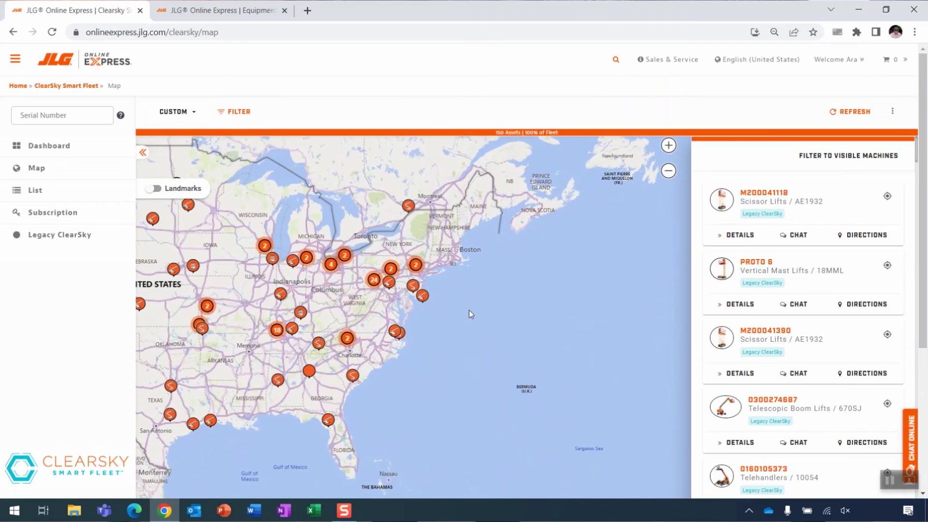
left_click_drag(344, 306, 470, 349)
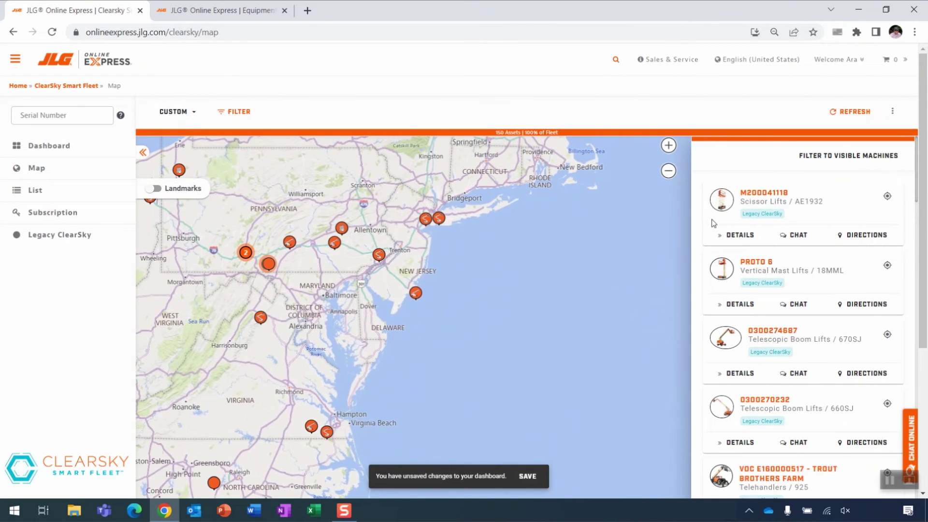
scroll(502, 292, "up", 3)
left_click_drag(338, 248, 595, 384)
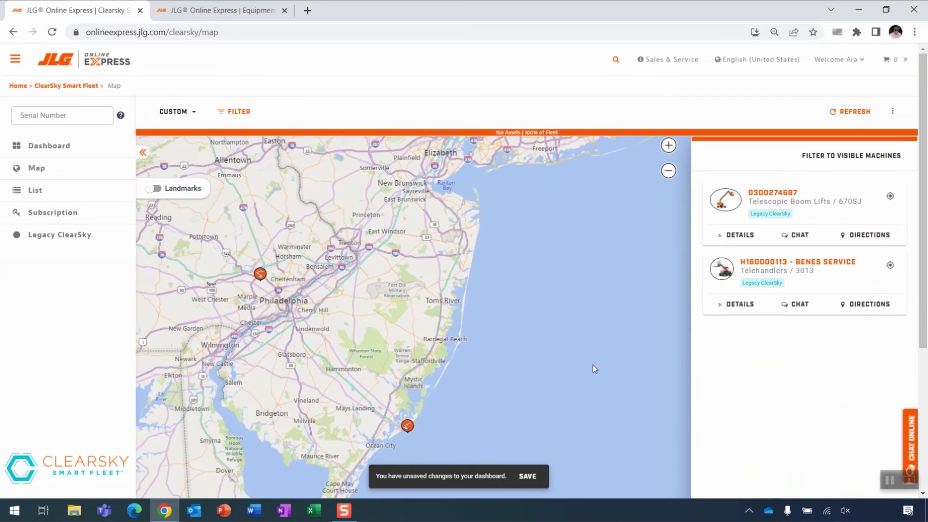
scroll(546, 409, "down", 4)
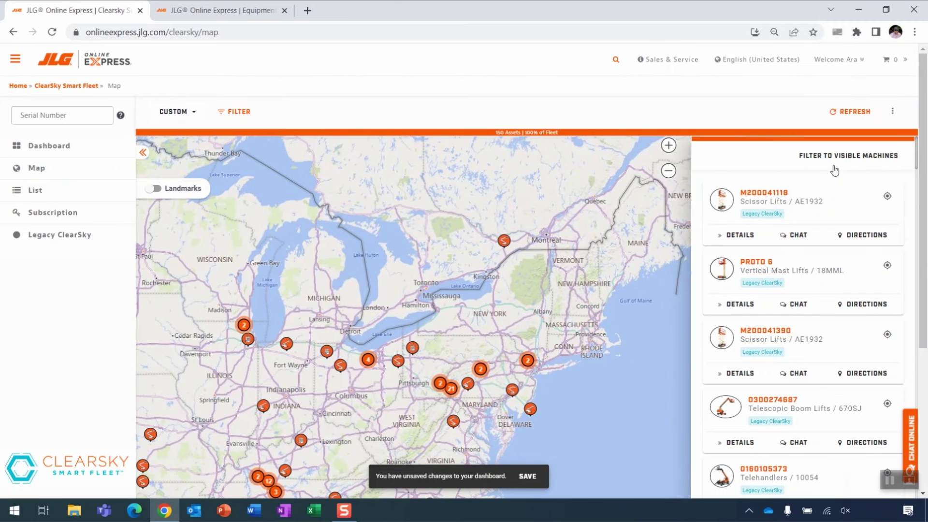
Step: Examine the asset details of the 660SJ boom lift near Montreal on the map, check its chat options, and close them
left_click(504, 242)
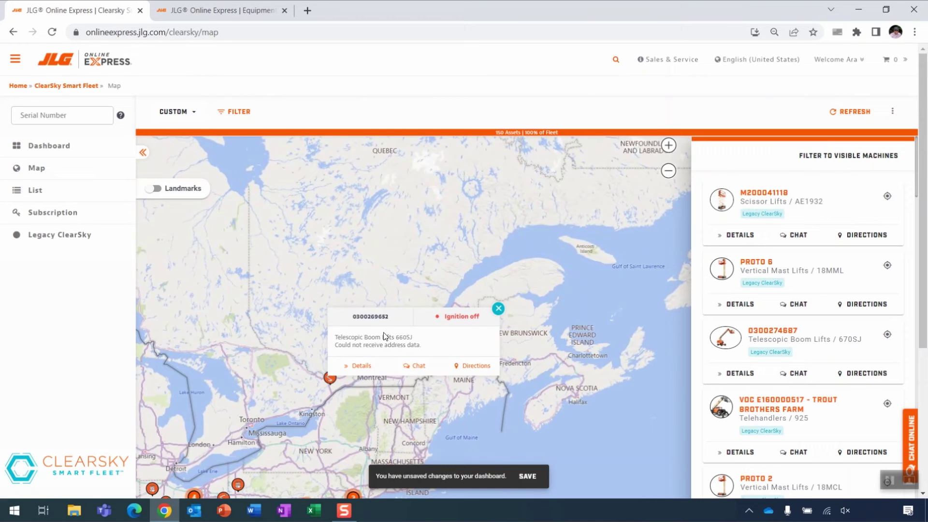
left_click(361, 368)
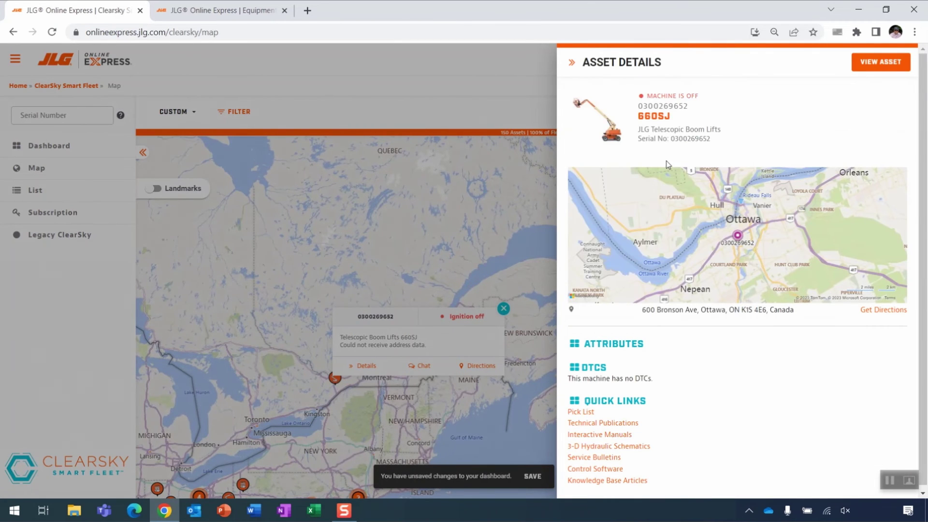
left_click(571, 64)
left_click(417, 366)
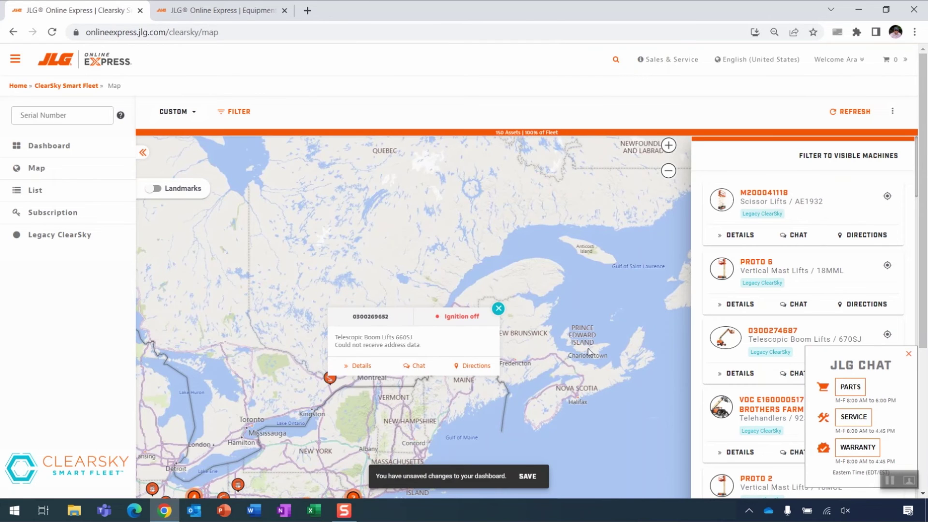
left_click(909, 355)
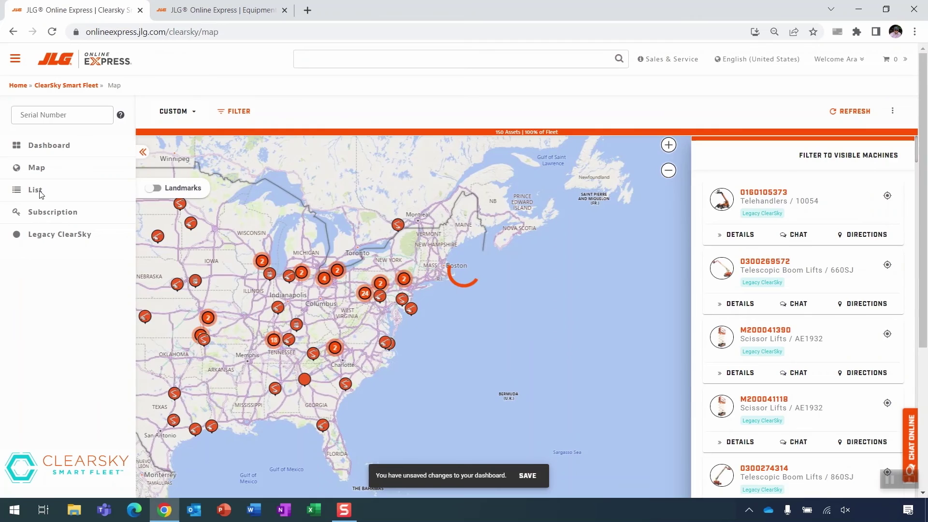
Step: Open the fleet's machine list and examine its download and share options
left_click(35, 189)
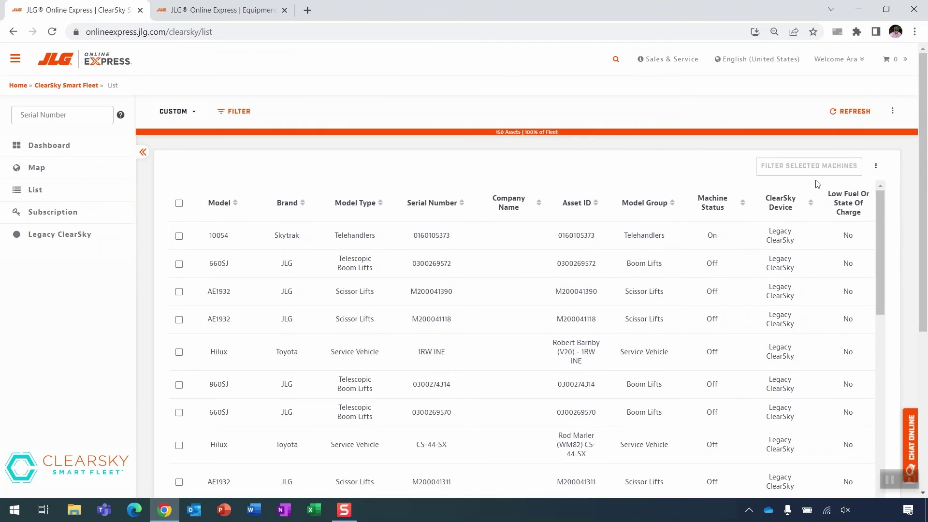
left_click(894, 116)
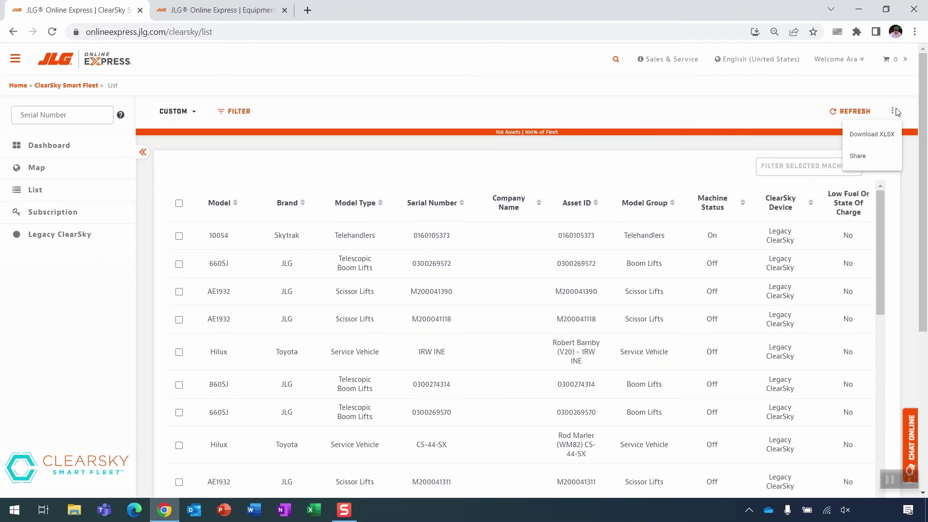
left_click(892, 112)
Step: Return to the fleet dashboard, review its export options, and open the form for sharing the Custom dashboard by e-mail
left_click(66, 144)
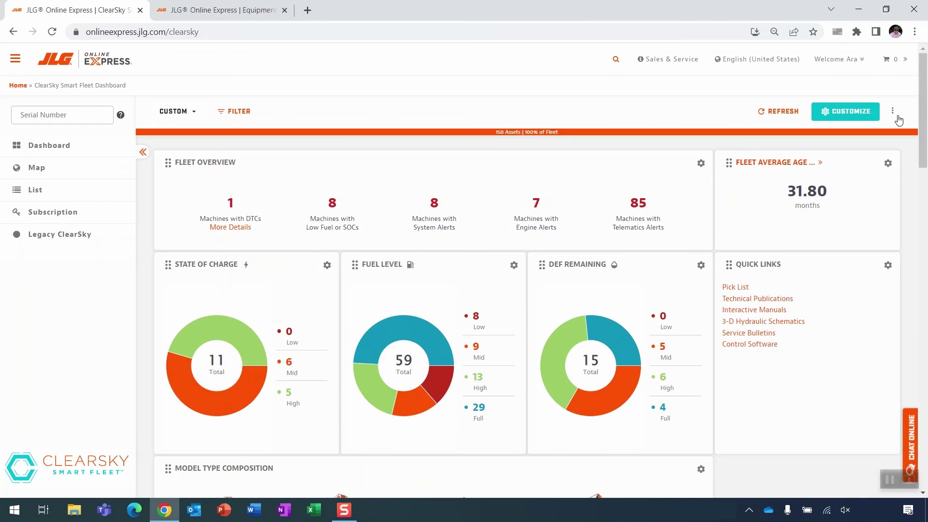
left_click(893, 115)
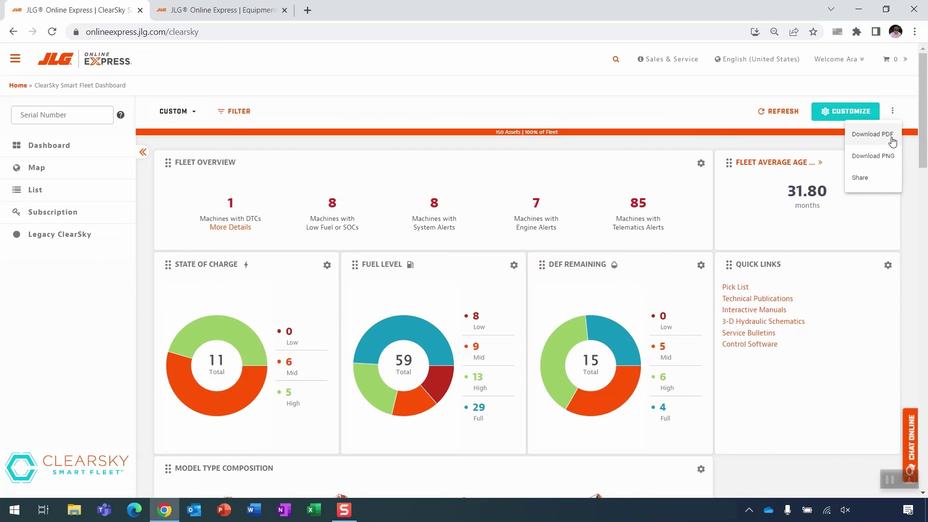
left_click(875, 178)
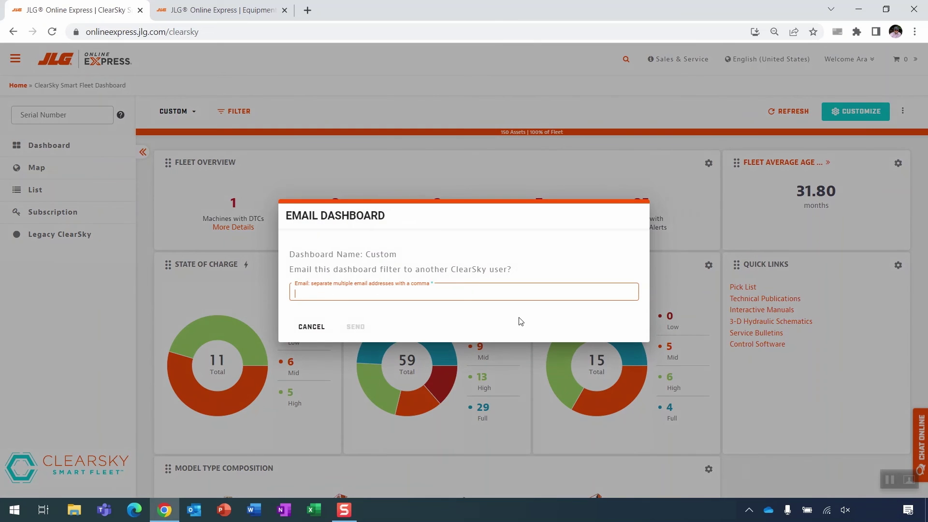